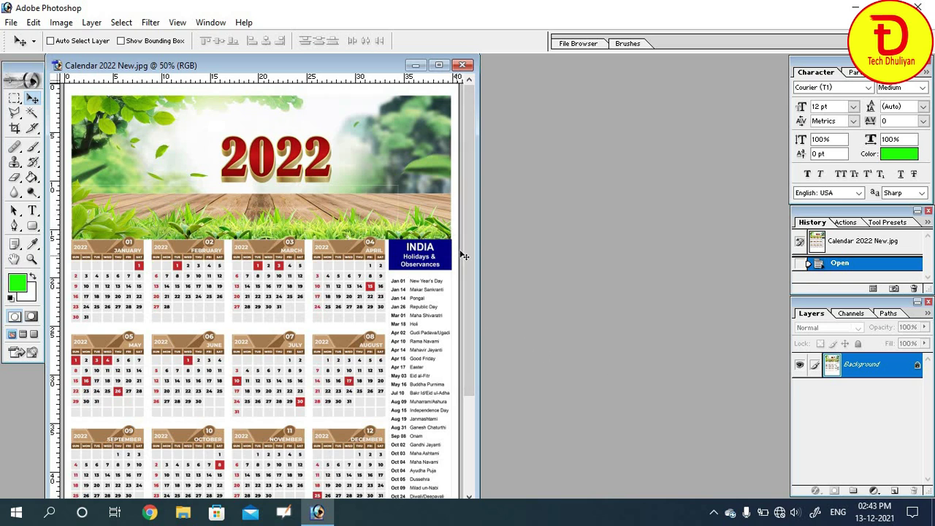
Step: Scroll through the workspace, then start a new blank document from the File menu
scroll(465, 236, "down", 1)
scroll(465, 238, "down", 1)
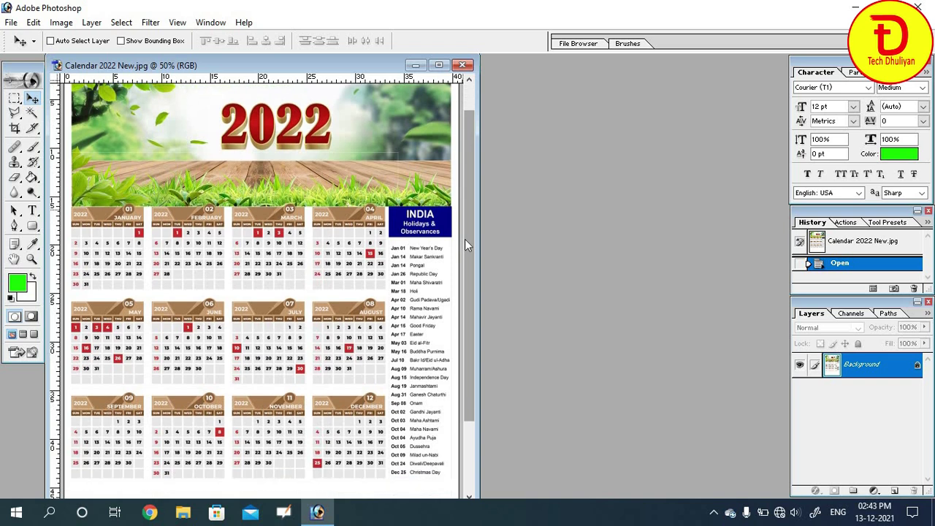
scroll(464, 239, "down", 2)
scroll(464, 239, "down", 1)
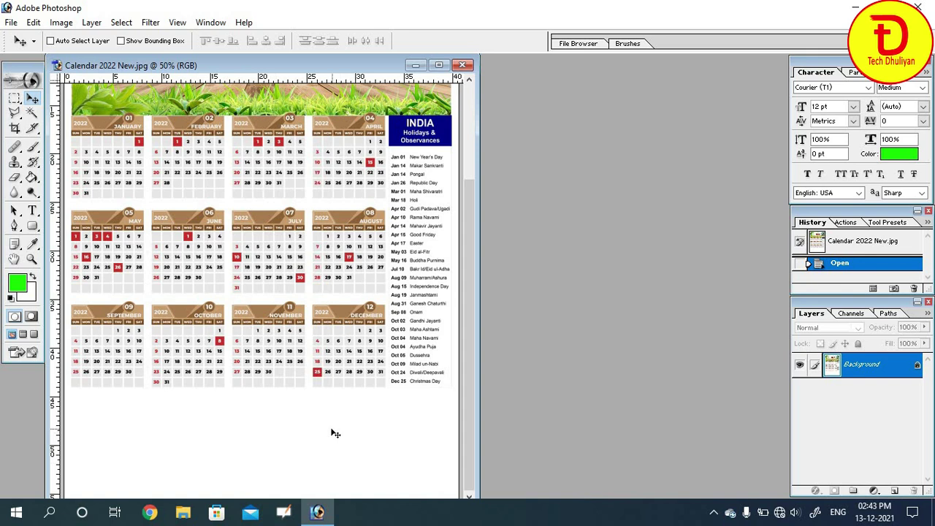
scroll(334, 433, "up", 1)
scroll(334, 433, "up", 3)
scroll(334, 433, "up", 2)
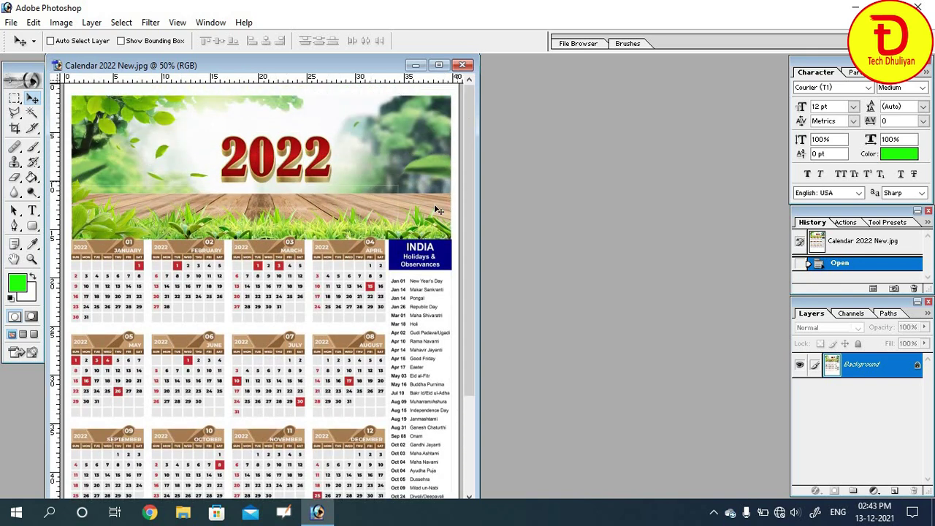
scroll(313, 223, "down", 3)
scroll(329, 307, "down", 3)
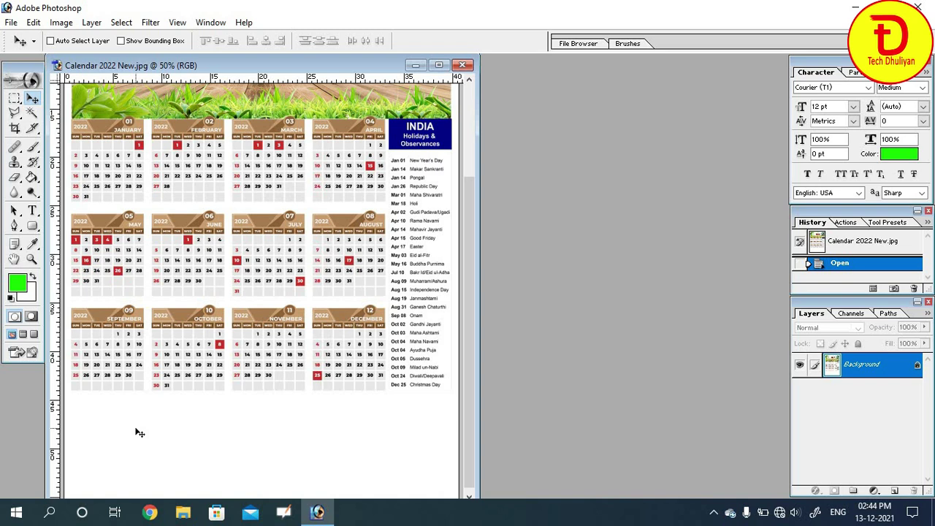
scroll(394, 403, "down", 1)
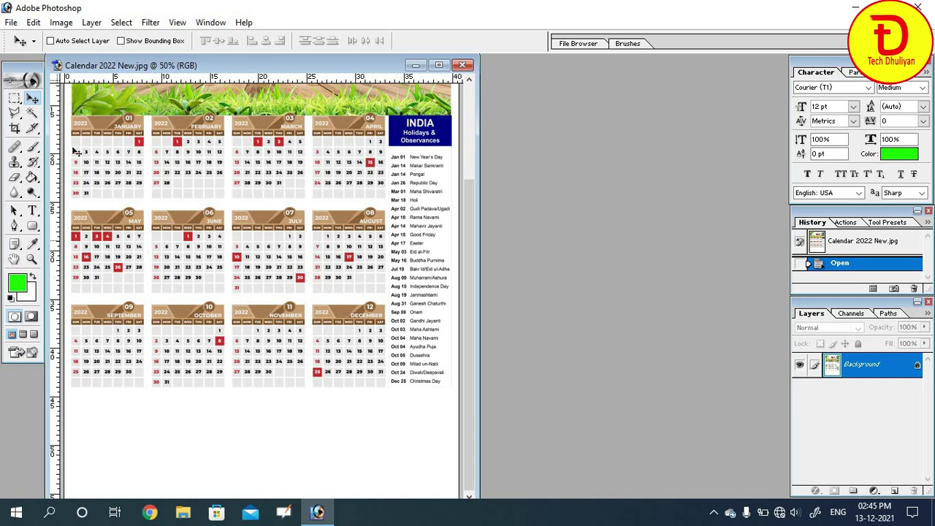
left_click(11, 23)
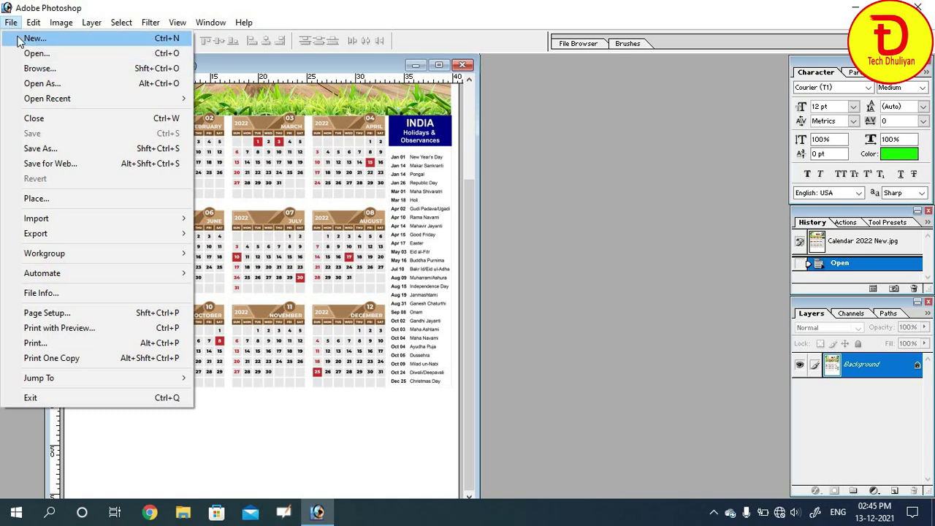
left_click(19, 39)
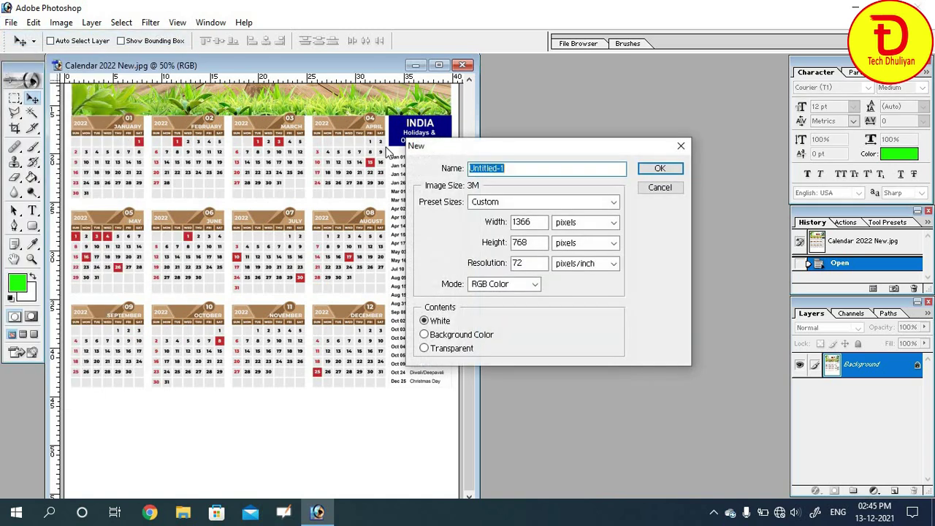
Step: Set the new document size to 22 inches wide by 5 inches high
mouse_move(482, 146)
left_mouse_down()
mouse_move(486, 165)
mouse_move(542, 161)
left_mouse_up()
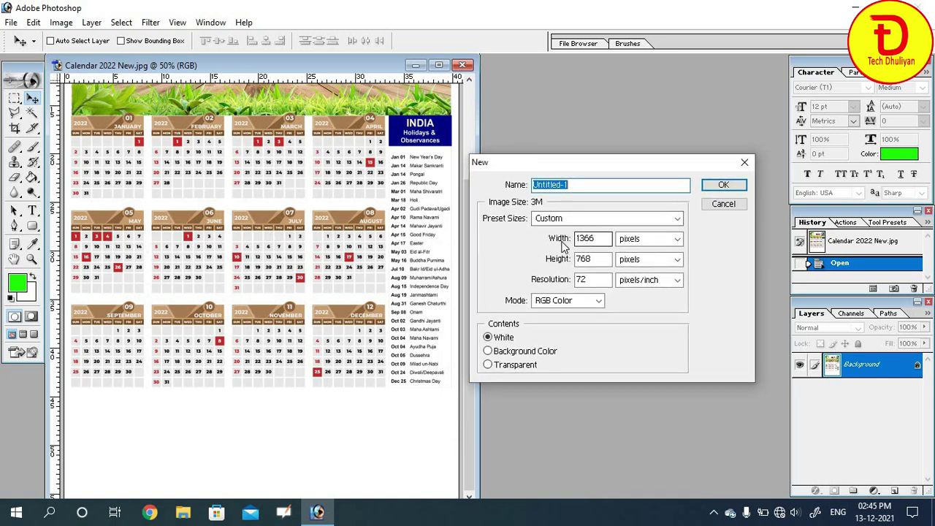
double_click(588, 239)
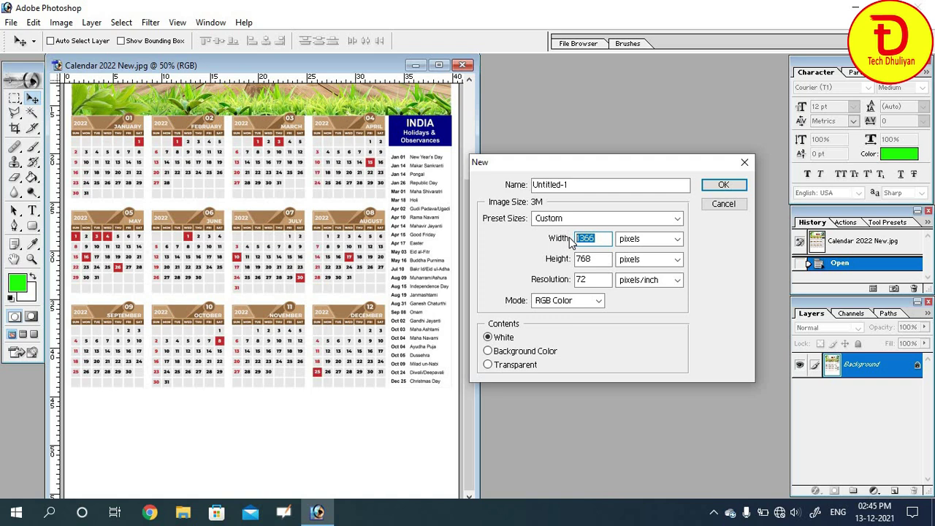
type("22")
left_click(677, 239)
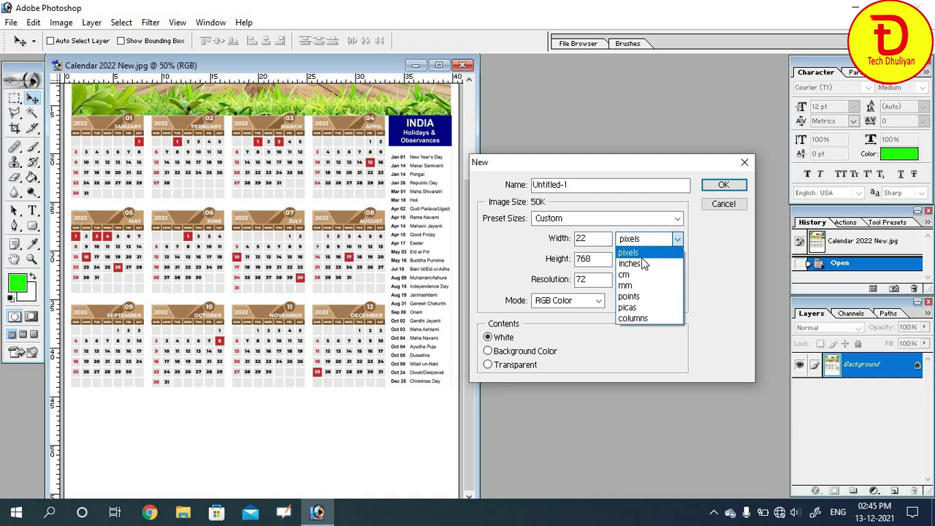
left_click(657, 262)
double_click(596, 259)
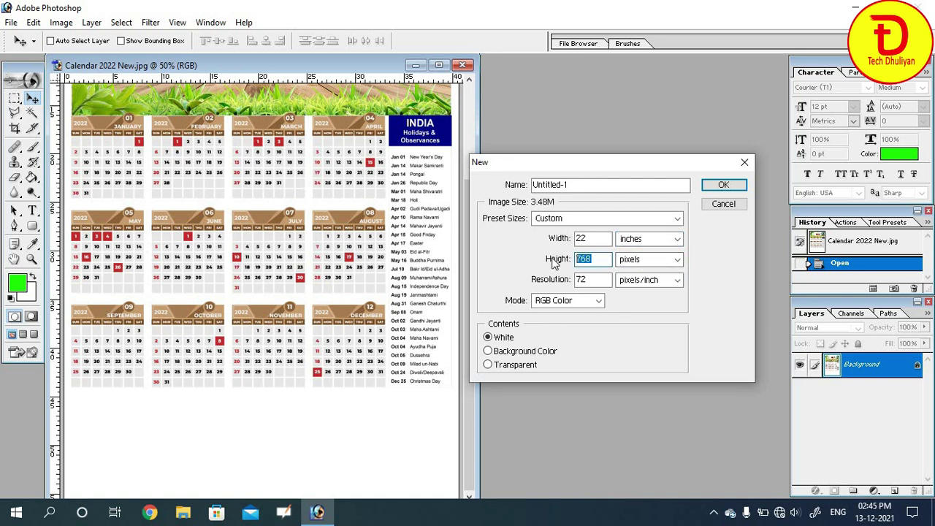
type("5")
left_click(677, 261)
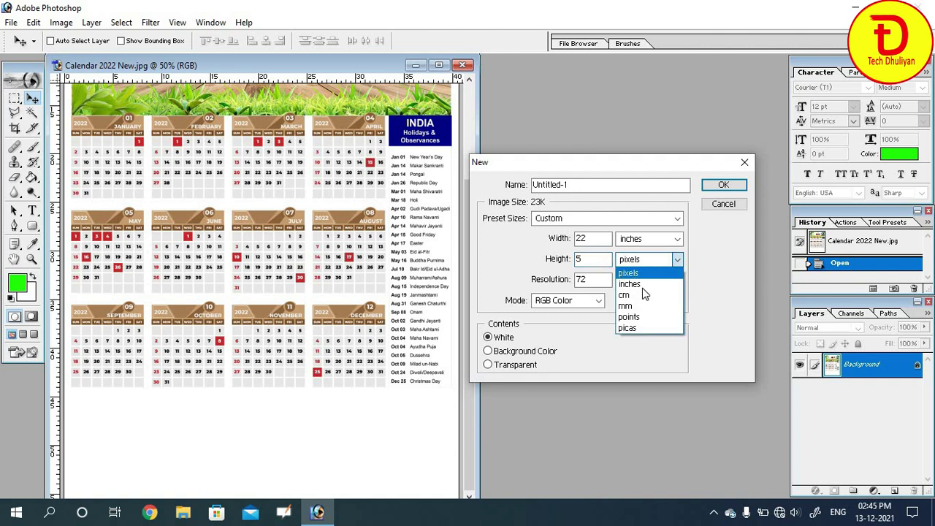
left_click(633, 283)
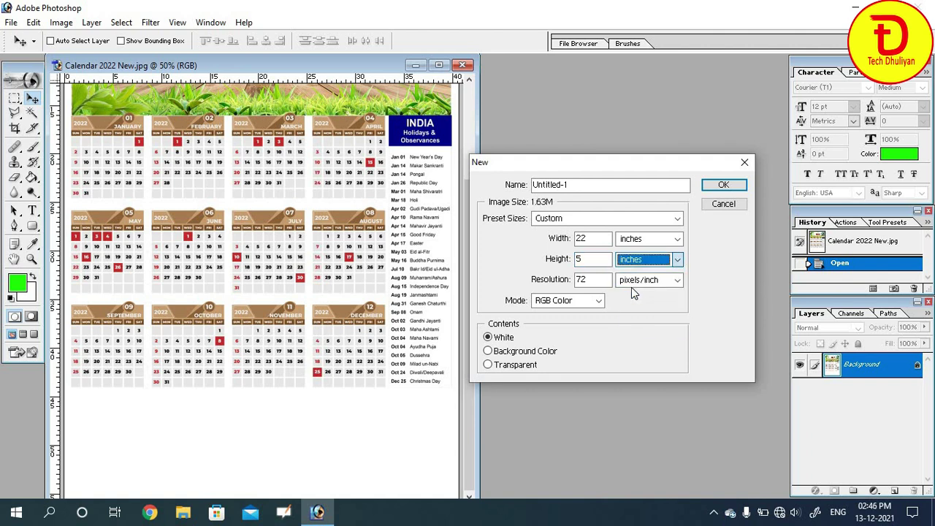
left_click(595, 242)
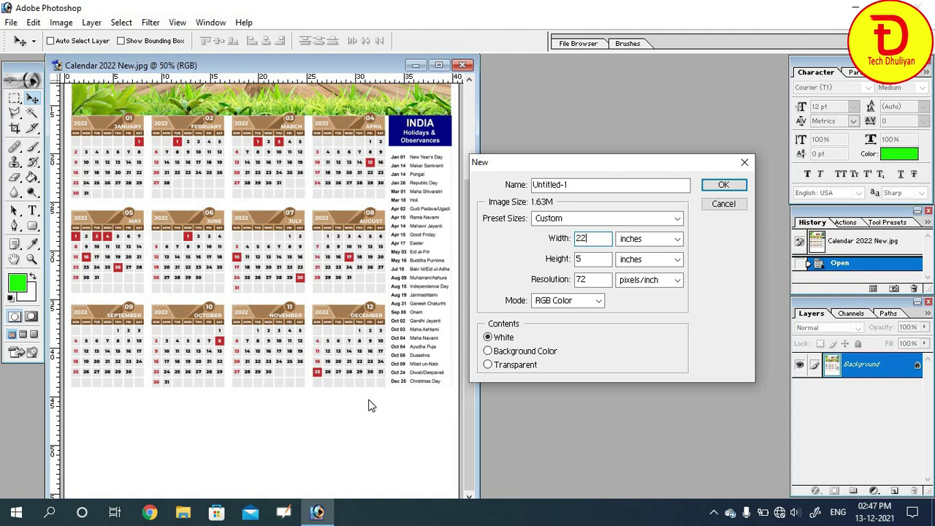
left_click(599, 260)
left_click(594, 239)
left_click(593, 260)
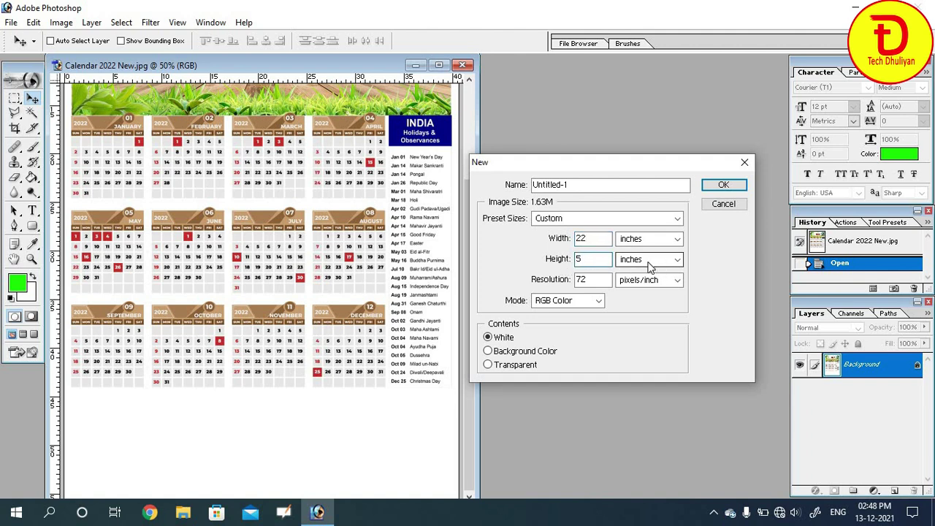
Step: Keep 72 pixels/inch, choose CMYK Color mode and create the document
key("Tab")
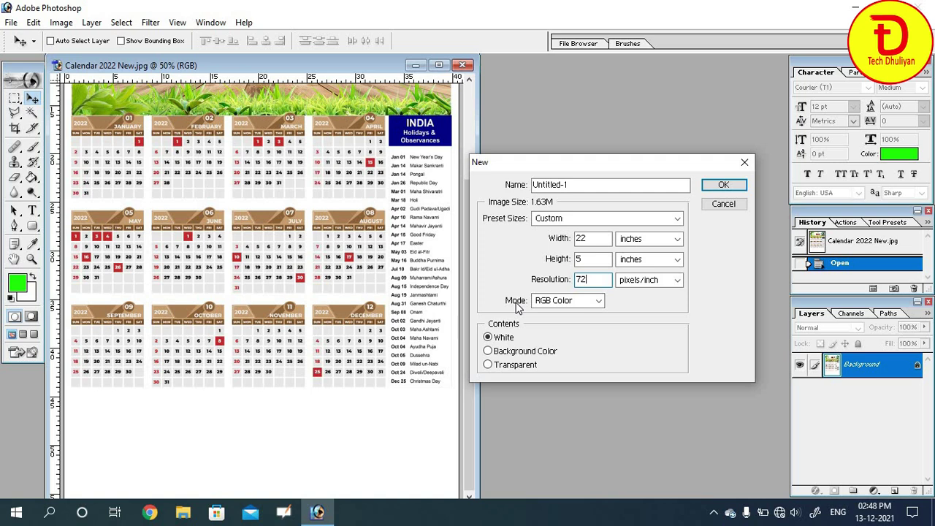
left_click(598, 300)
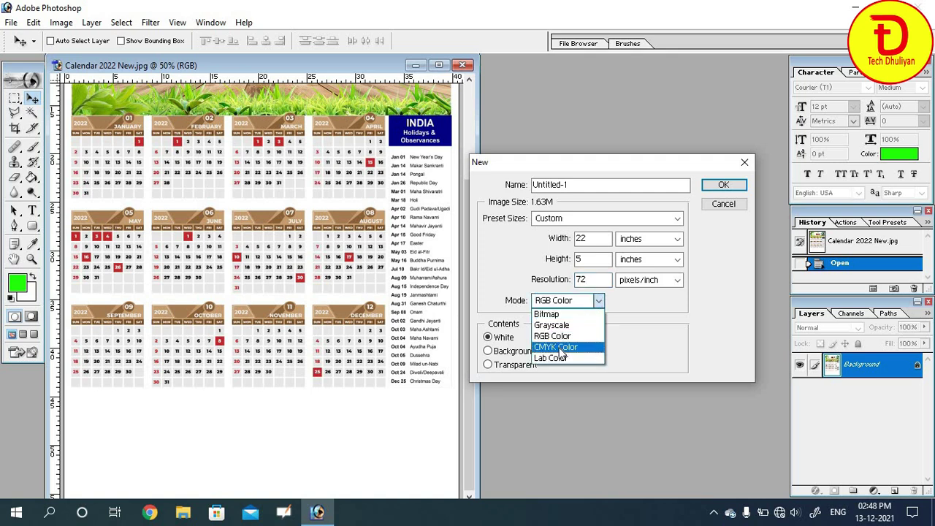
left_click(560, 349)
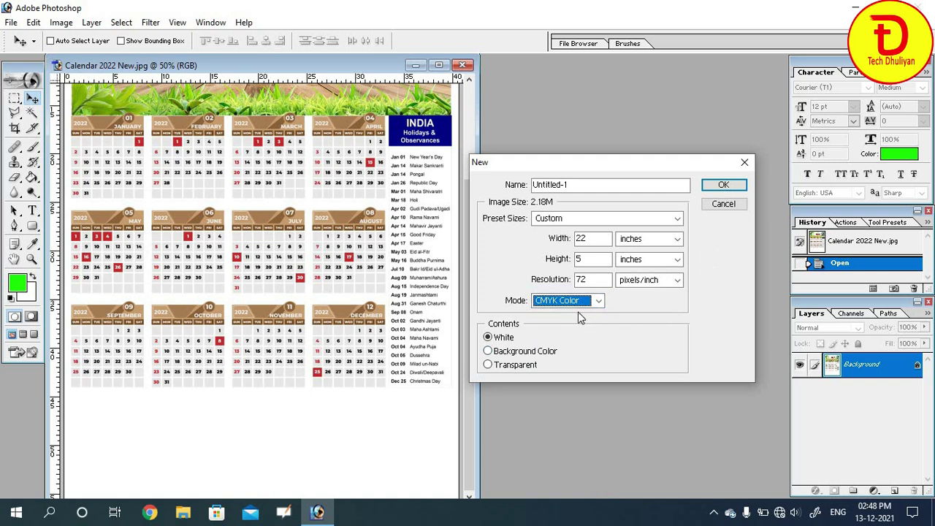
left_click(721, 188)
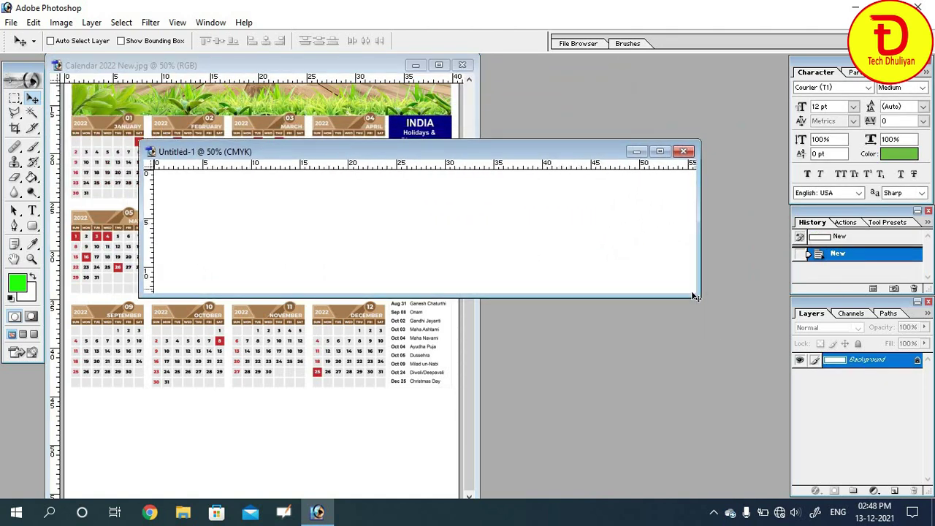
Step: Enlarge the Untitled-1 window and move it down and right so the whole canvas shows
left_click_drag(695, 297, 731, 342)
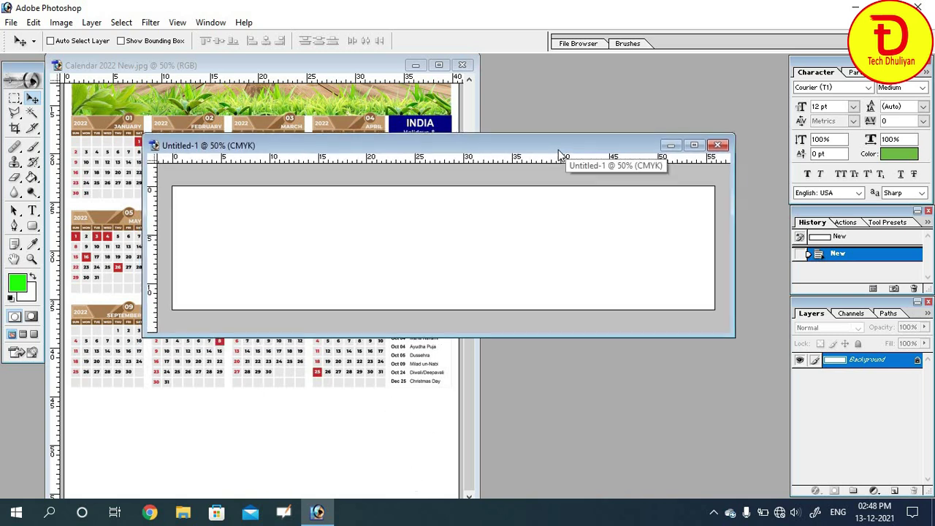
mouse_move(559, 153)
left_mouse_down()
mouse_move(576, 196)
mouse_move(574, 183)
mouse_move(543, 184)
left_mouse_up()
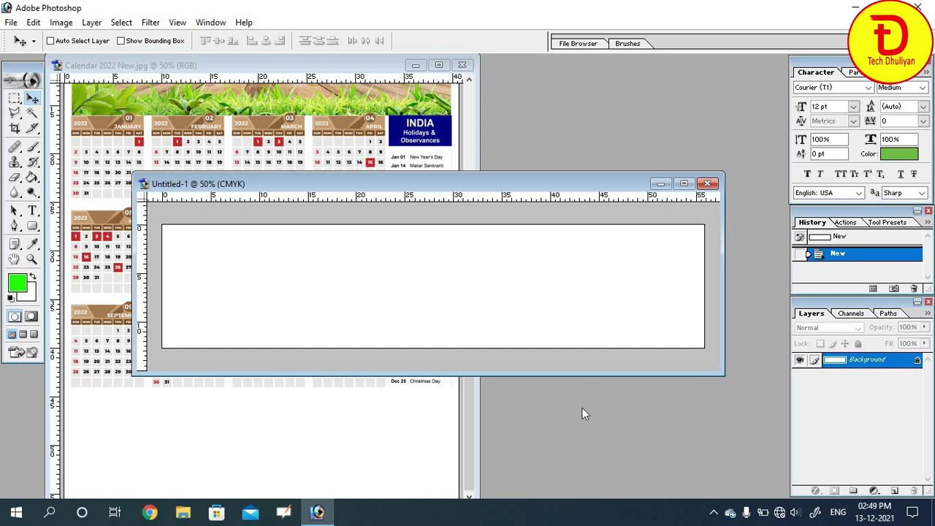
Step: Open g logo.png from the gita folder on Local Disk (F:)
double_click(582, 409)
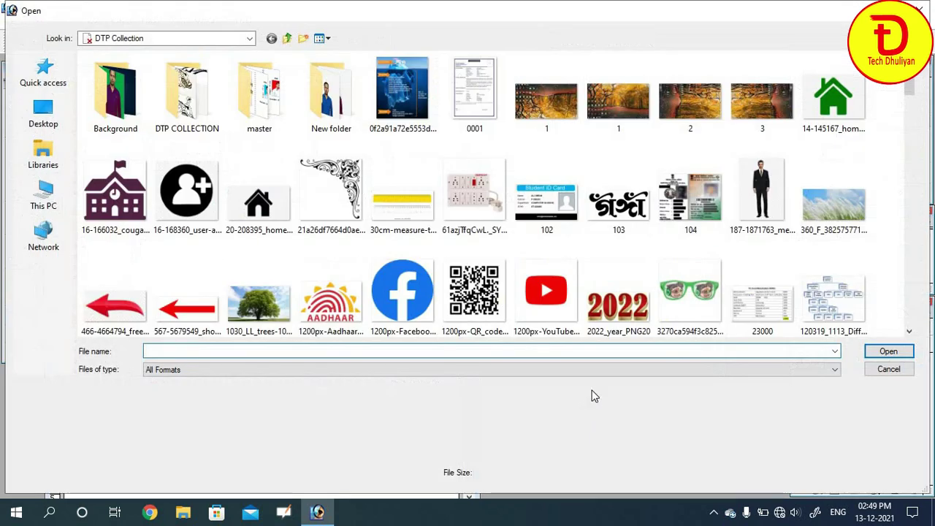
left_click(43, 191)
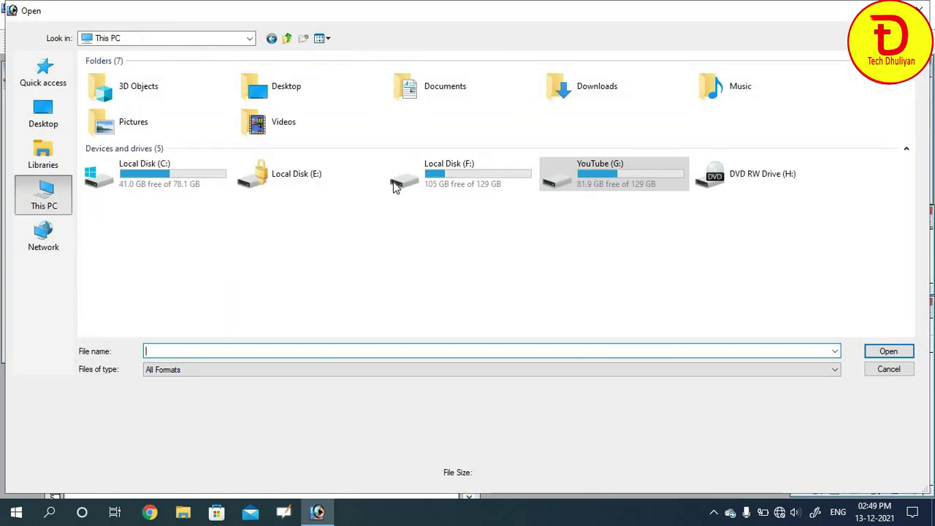
double_click(495, 181)
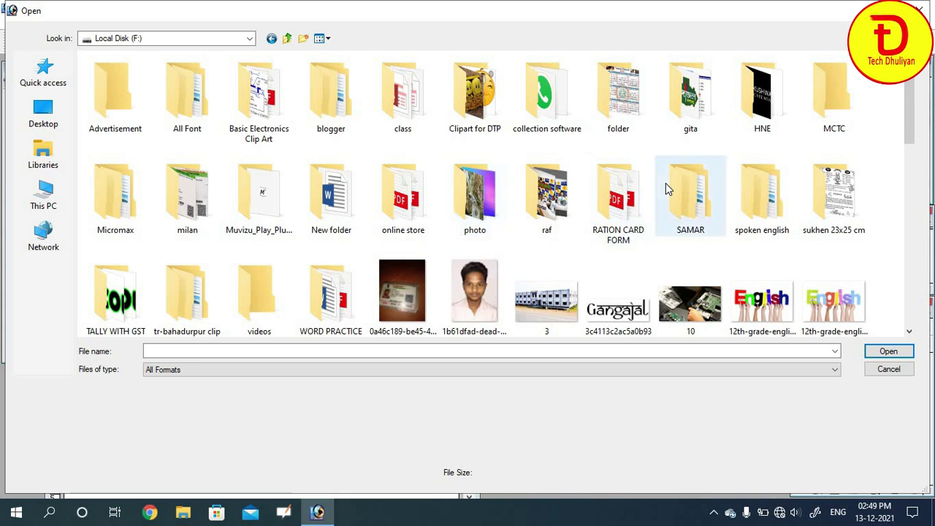
double_click(690, 95)
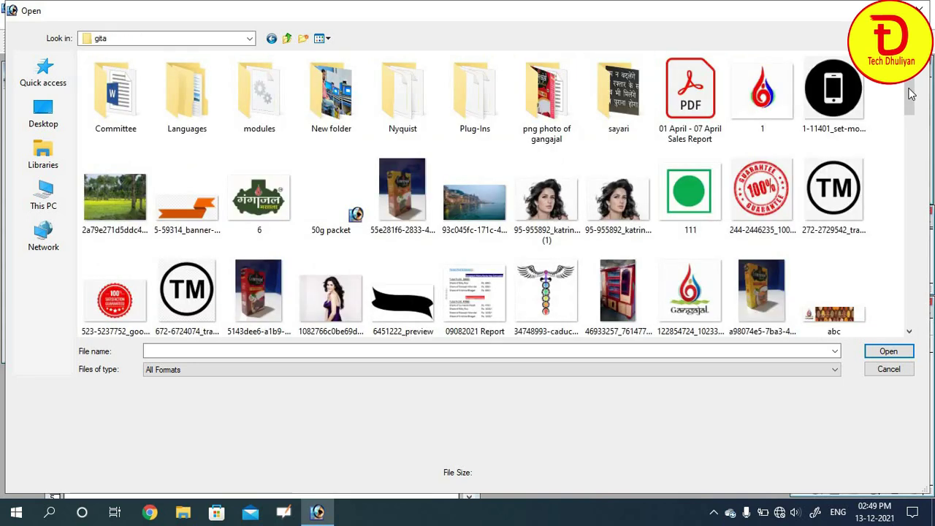
mouse_move(908, 102)
left_mouse_down()
mouse_move(913, 166)
mouse_move(917, 143)
left_mouse_up()
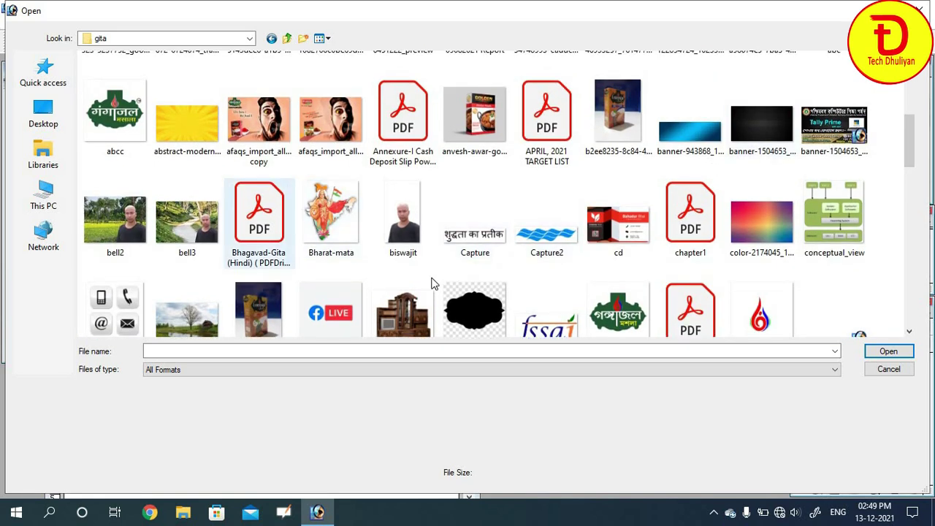
left_click(628, 312)
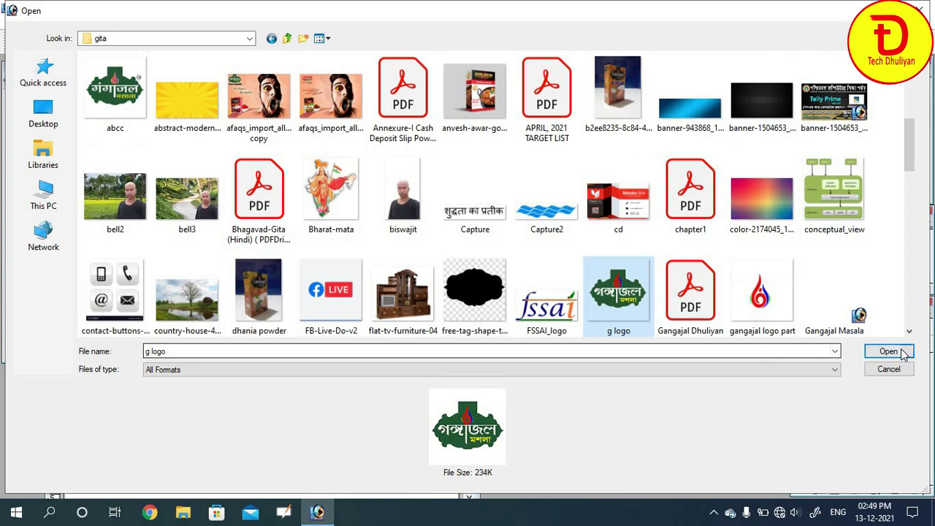
left_click(899, 357)
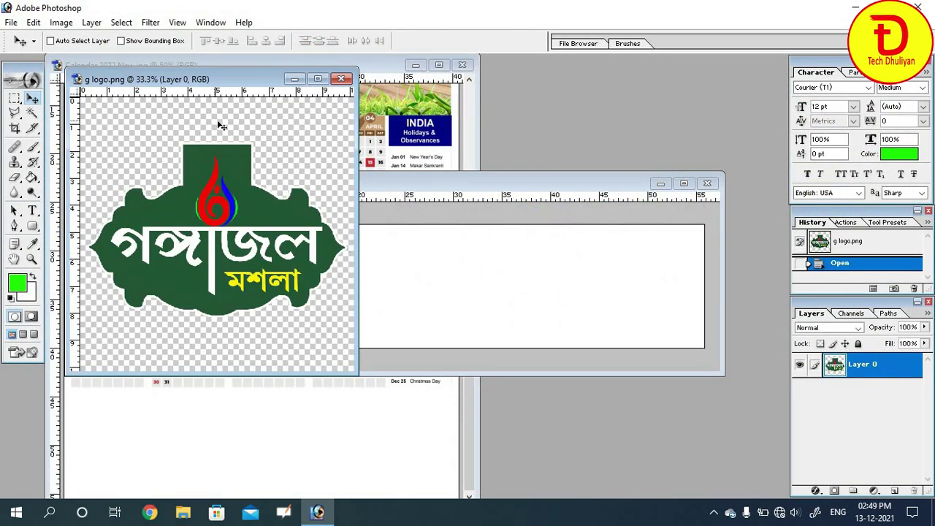
mouse_move(249, 86)
left_mouse_down()
mouse_move(492, 153)
mouse_move(546, 155)
left_mouse_up()
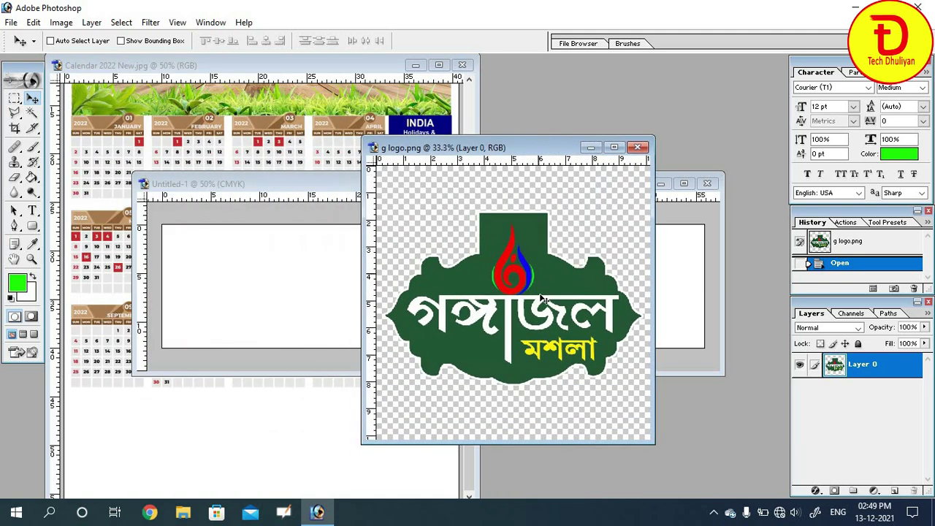
Step: Drag the logo into Untitled-1 as Layer 1, then close g logo.png without saving
left_click_drag(542, 276, 536, 300)
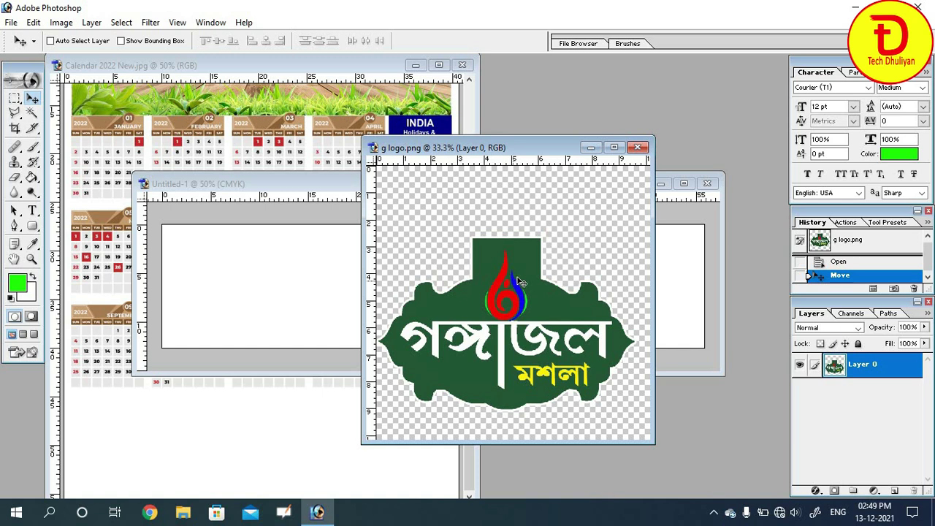
mouse_move(498, 304)
left_mouse_down()
mouse_move(492, 345)
mouse_move(219, 283)
left_mouse_up()
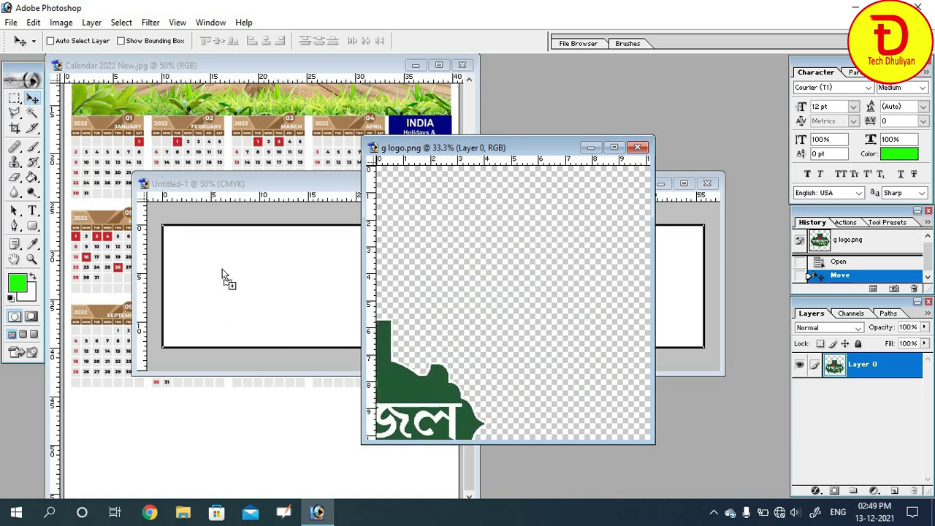
left_click_drag(222, 270, 222, 269)
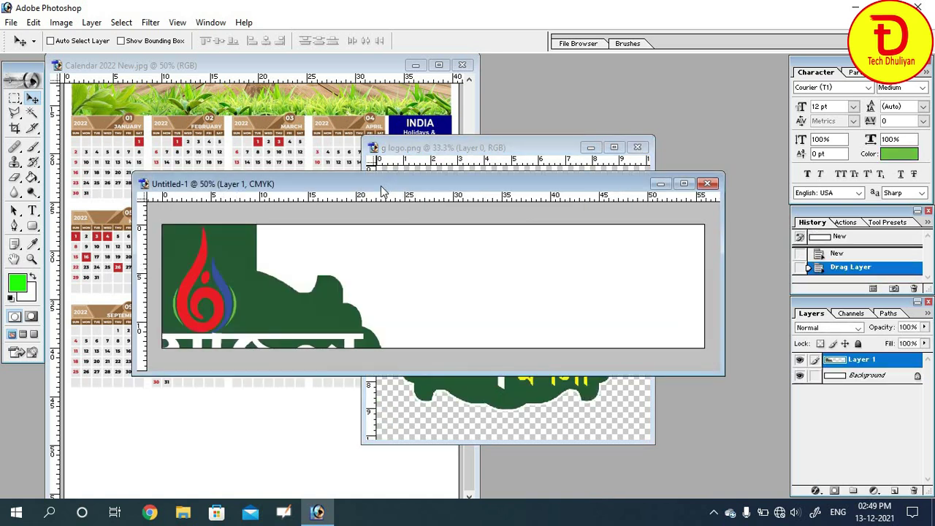
left_click_drag(381, 191, 351, 192)
left_click(637, 147)
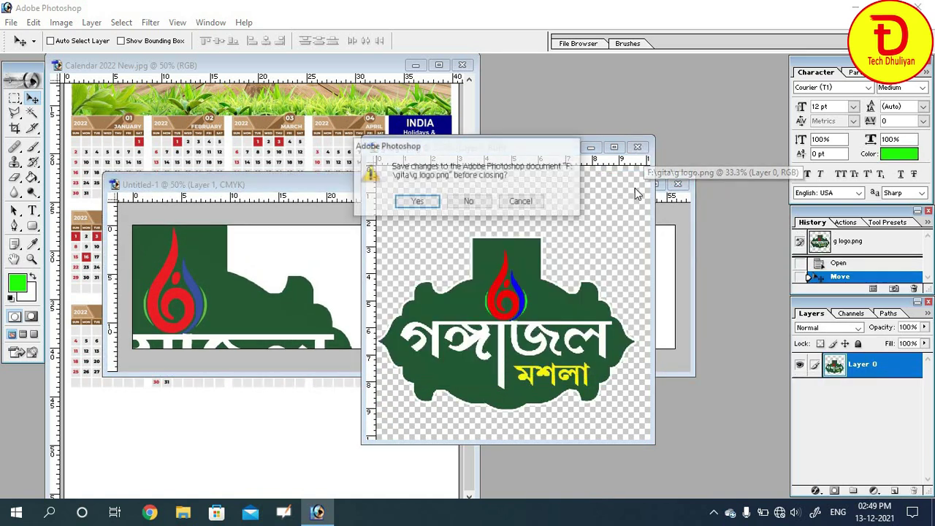
left_click(468, 201)
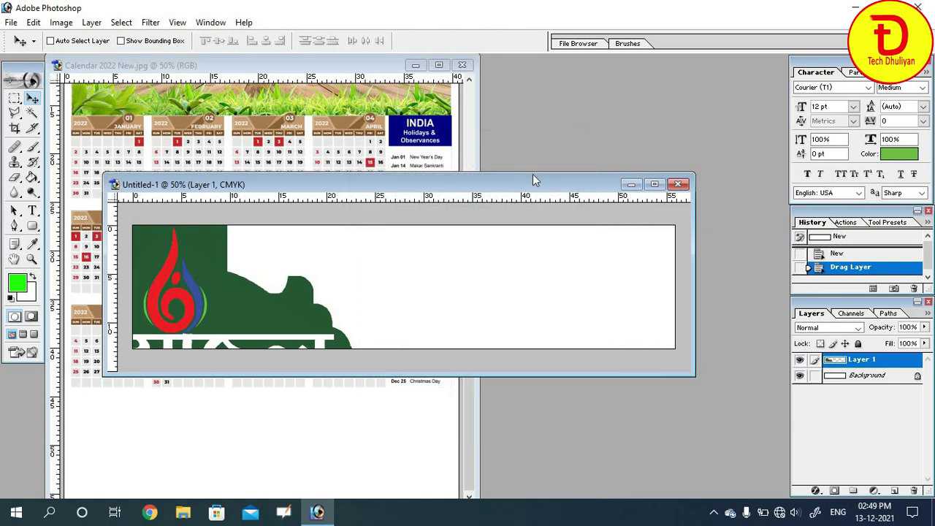
Step: Free-transform the logo down to about 26.6% of its size
left_click_drag(532, 174, 555, 159)
left_click_drag(712, 357, 748, 427)
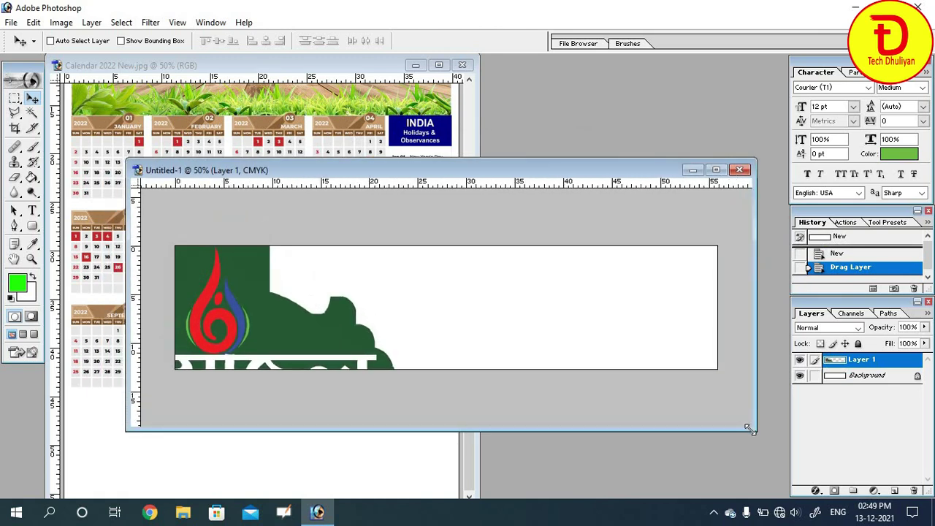
key("ctrl+t")
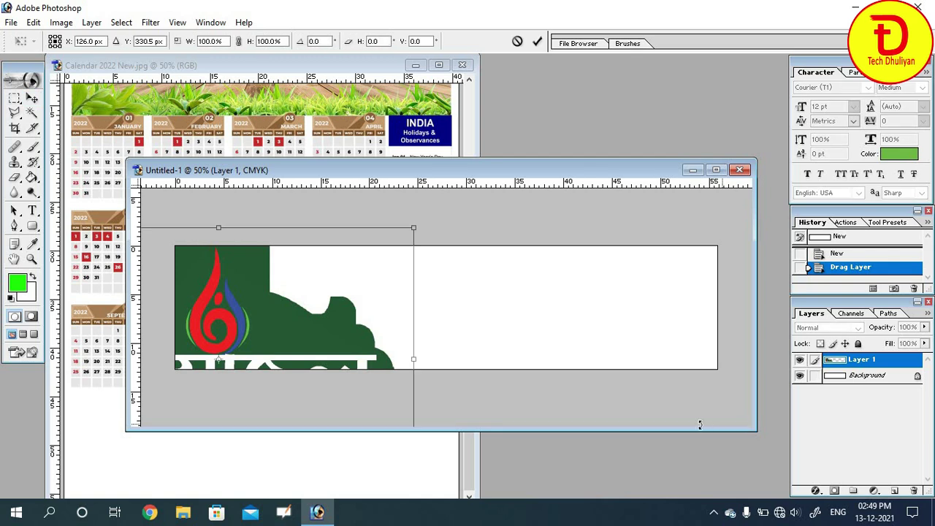
left_click_drag(328, 341, 504, 319)
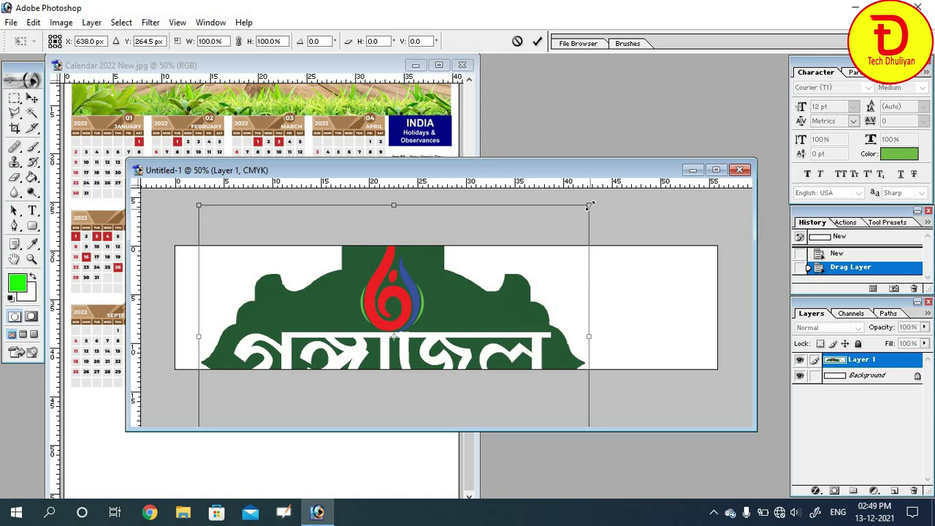
mouse_move(590, 206)
left_mouse_down()
mouse_move(325, 398)
mouse_move(281, 263)
left_mouse_up()
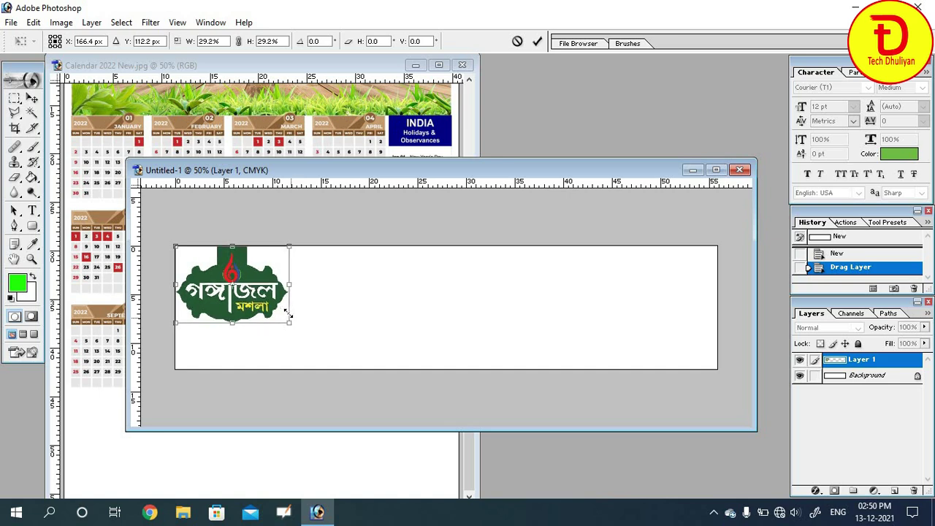
left_click_drag(296, 329, 279, 316)
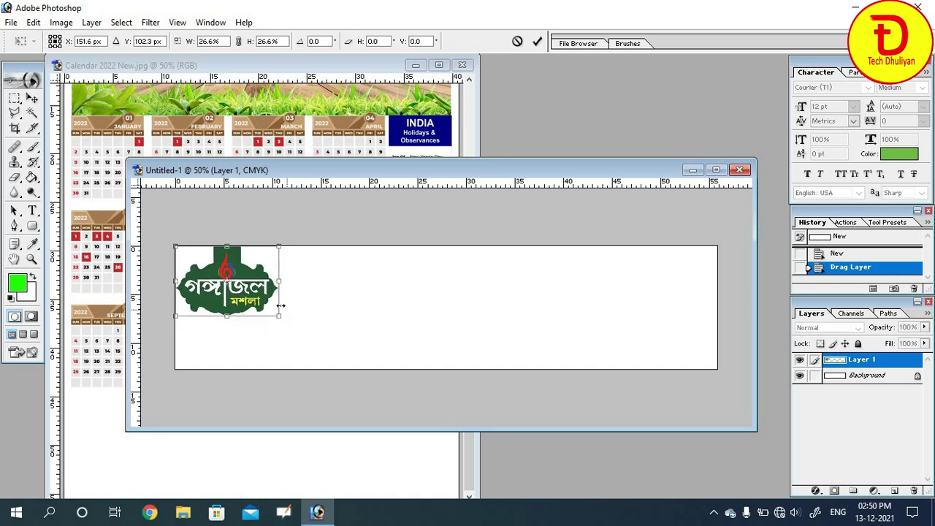
key("Return")
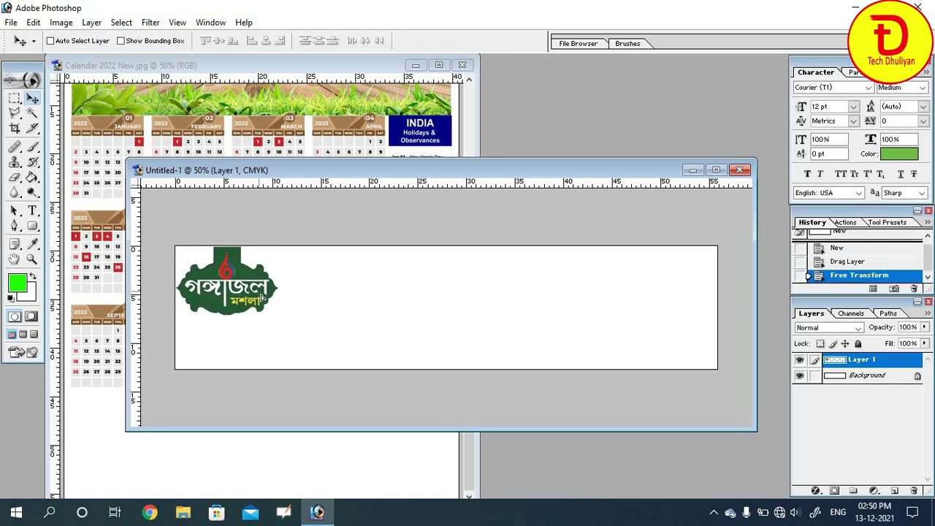
Step: Nudge the resized logo into place at the banner's left end
left_click_drag(261, 290, 265, 297)
key("shift+Right")
key("shift+Right")
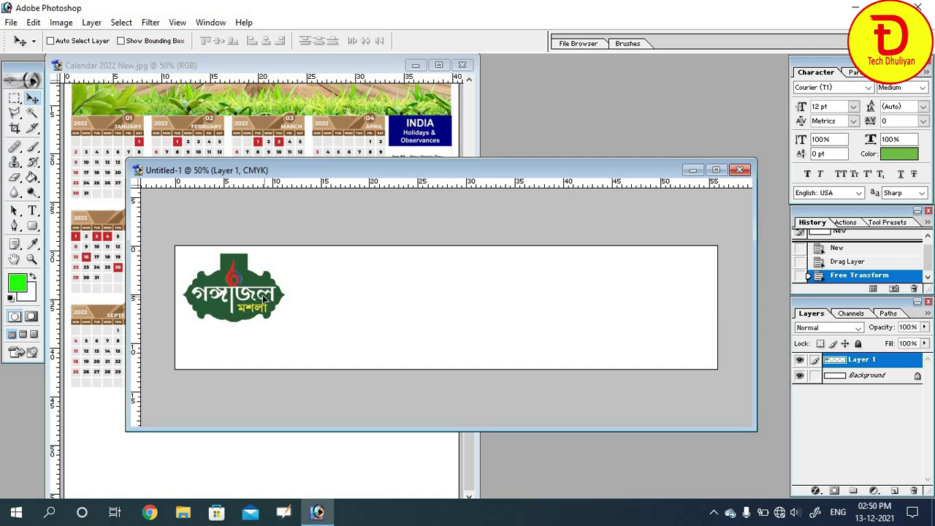
key("Left")
key("Left")
key("Left")
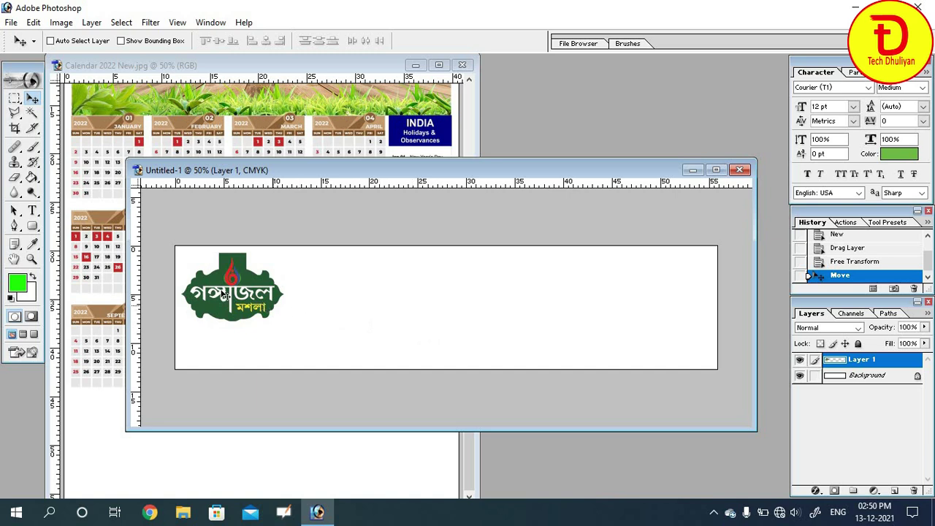
left_click_drag(260, 295, 257, 296)
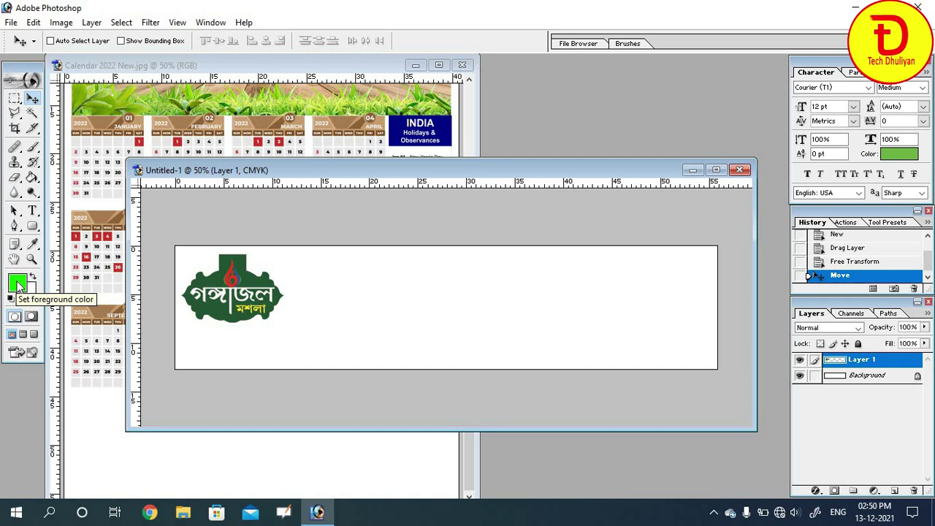
Step: Set the foreground colour to pure black, 000000, in the Color Picker
left_click(19, 286)
left_click(704, 294)
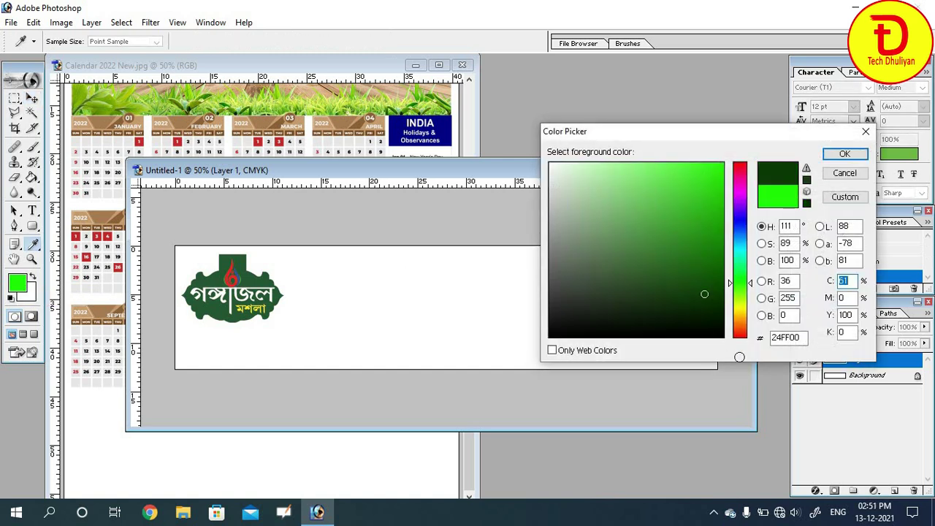
left_click_drag(739, 356, 739, 358)
left_click(844, 153)
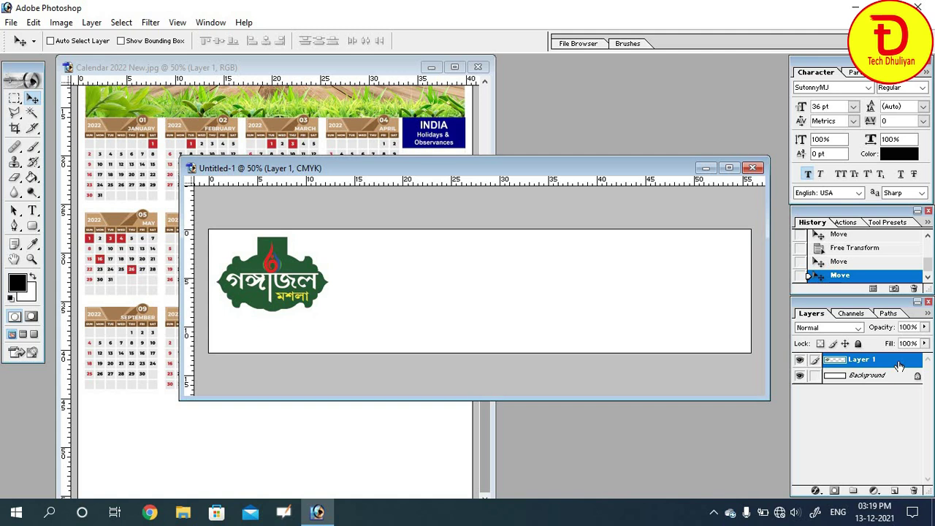
Step: Uncheck the C, M and Y channels in Layer 1's Blending Options to grey the logo
double_click(898, 362)
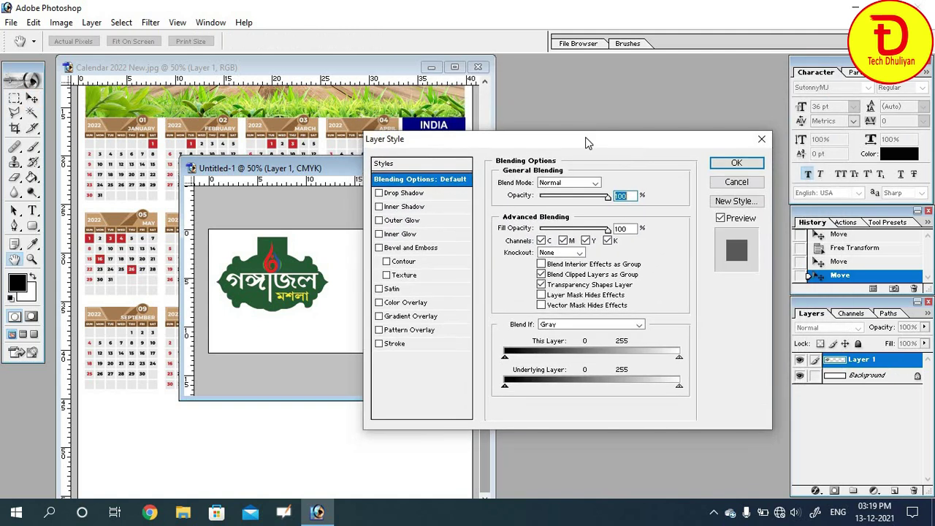
left_click_drag(656, 77, 586, 138)
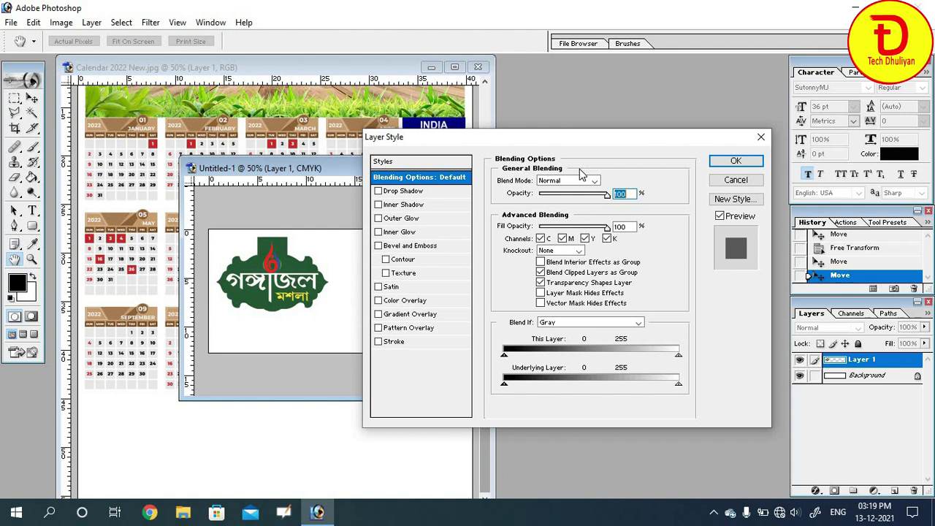
left_click(541, 239)
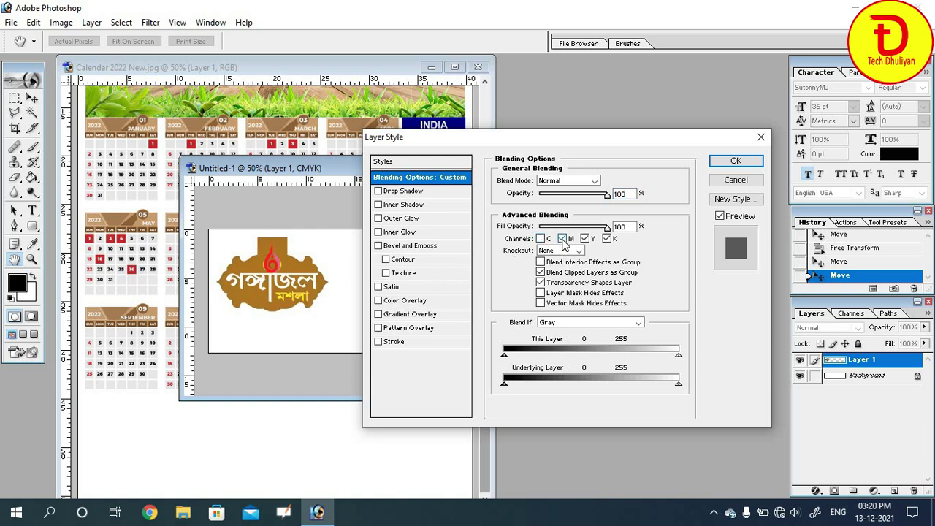
left_click(563, 239)
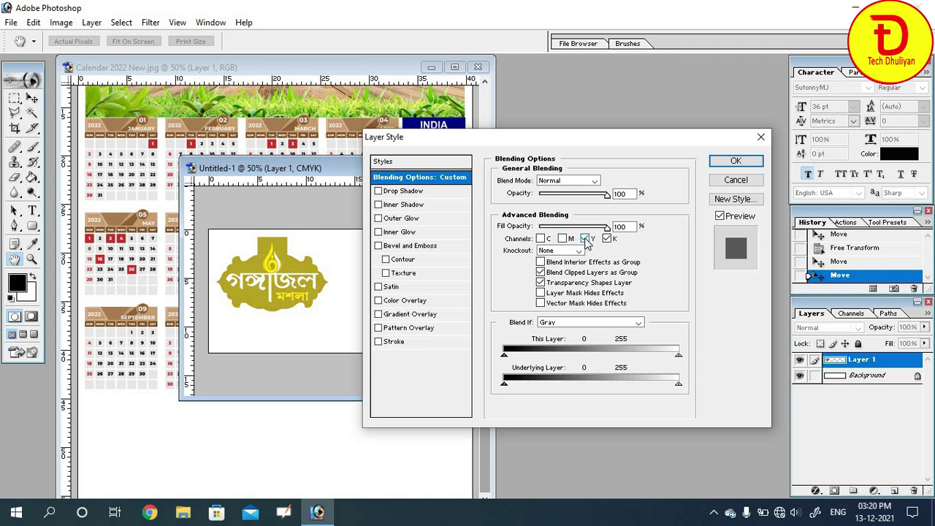
left_click(585, 239)
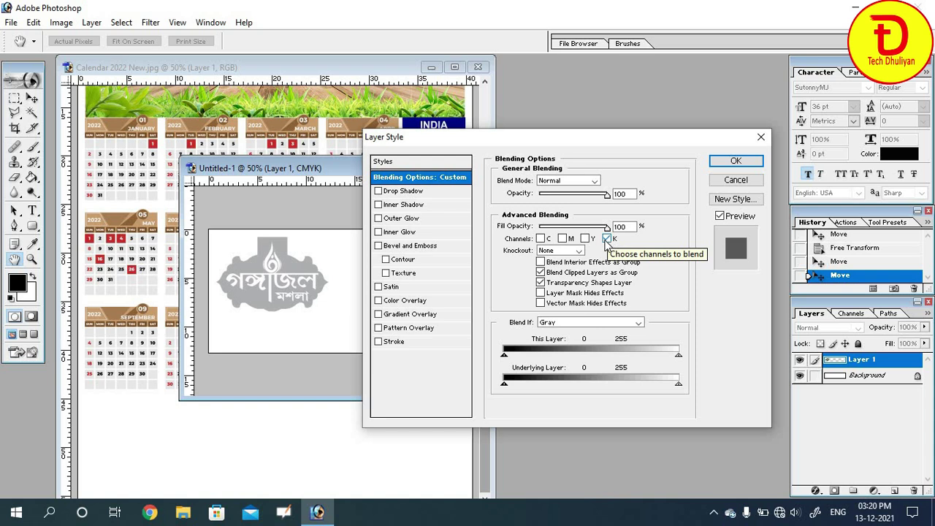
left_click(738, 162)
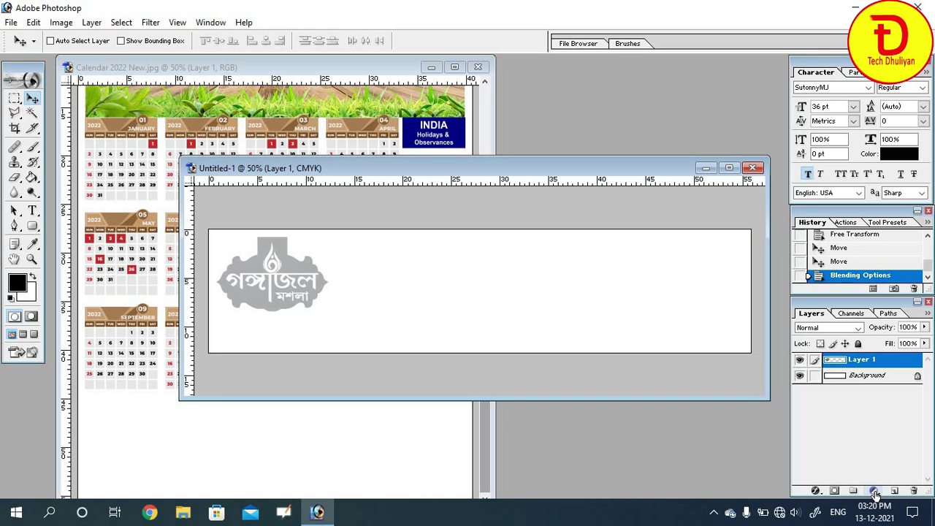
Step: Add a Gradient Map adjustment layer over the logo
left_click(873, 490)
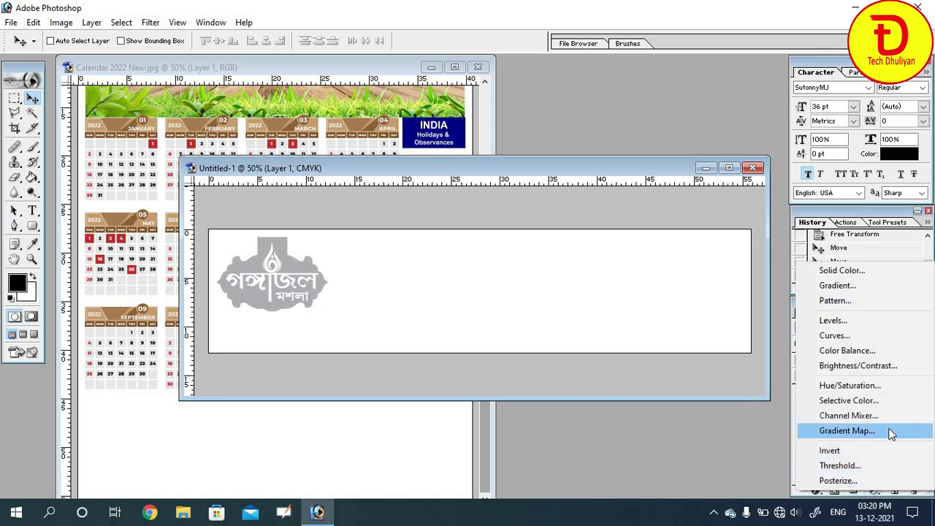
left_click(847, 431)
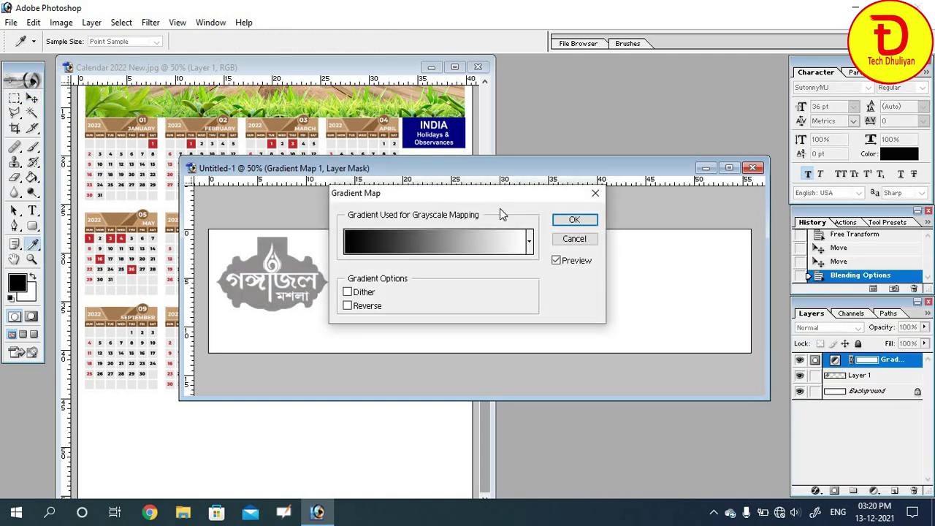
left_click_drag(488, 200, 611, 206)
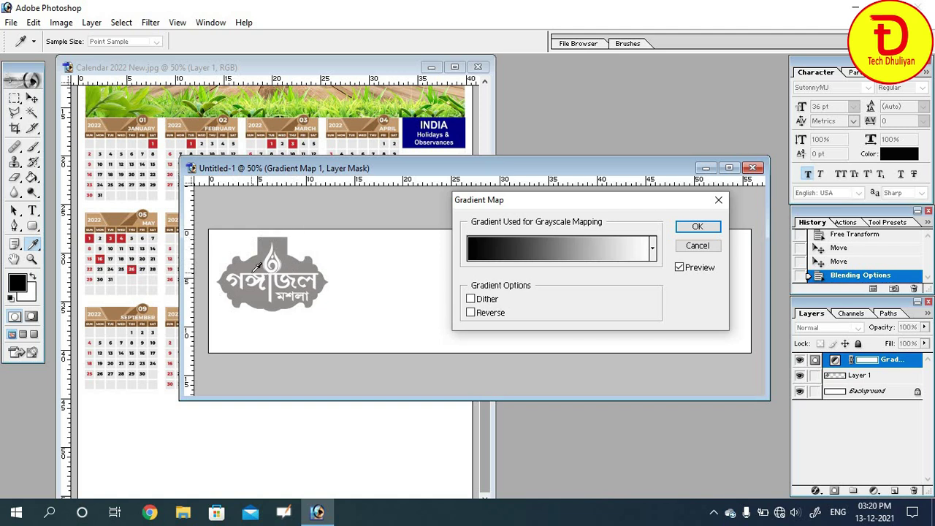
Step: Edit the gradient: black stop near 77%, midpoint at 62%, then apply the map
left_click(518, 253)
left_click_drag(465, 102, 621, 86)
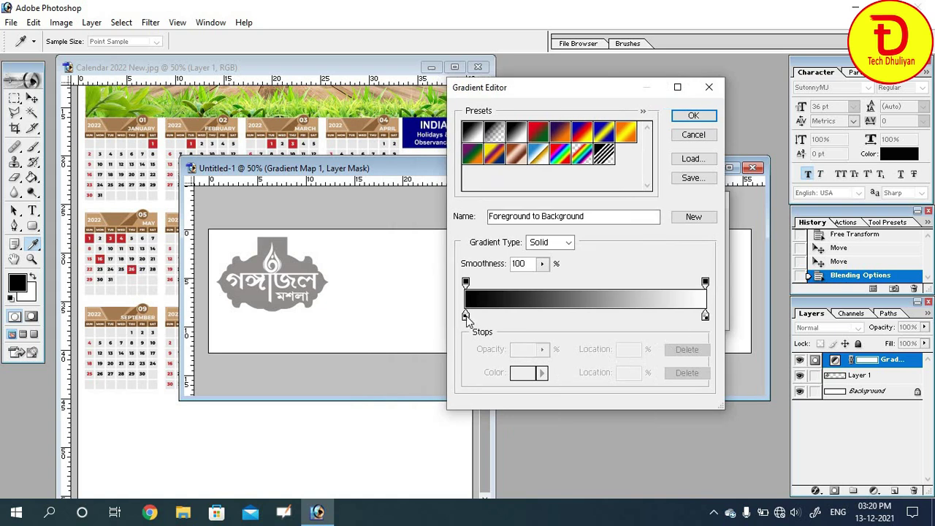
left_click_drag(465, 316, 635, 316)
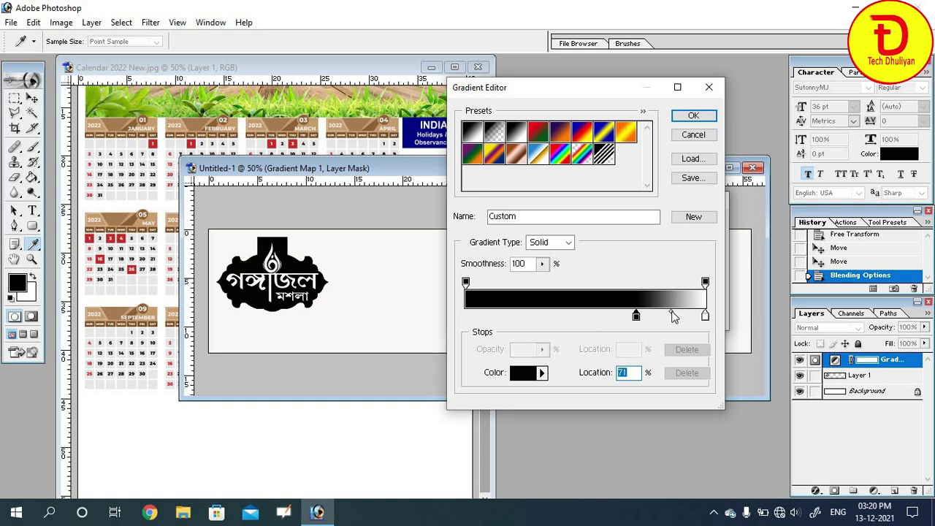
left_click_drag(673, 313, 648, 316)
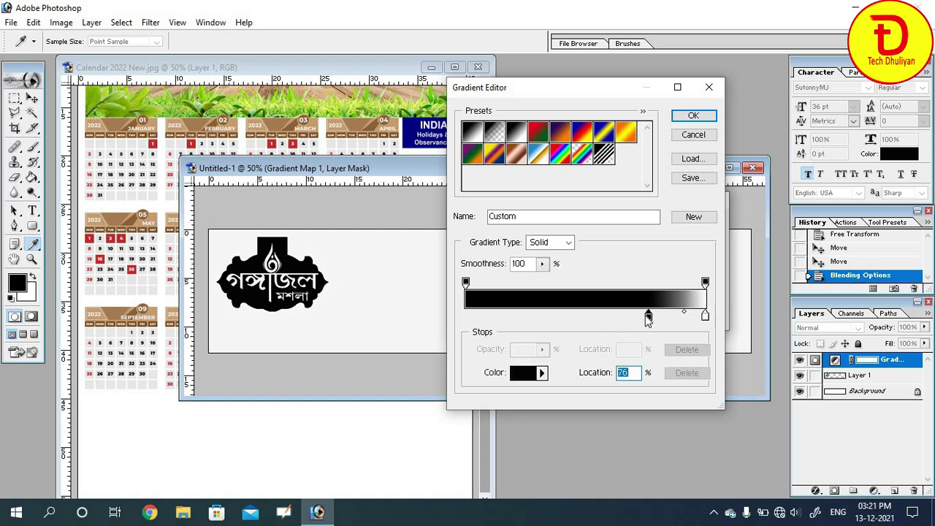
left_click_drag(648, 318, 656, 319)
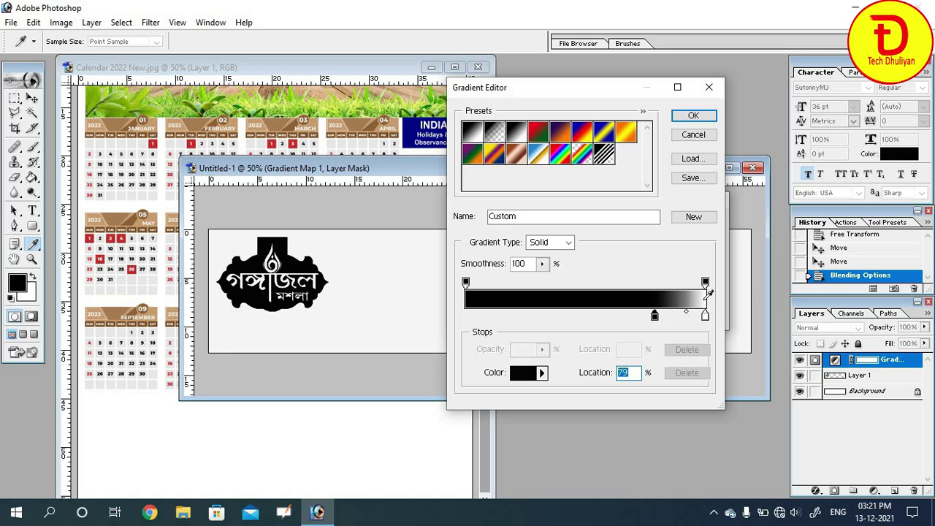
left_click(692, 117)
left_click(696, 227)
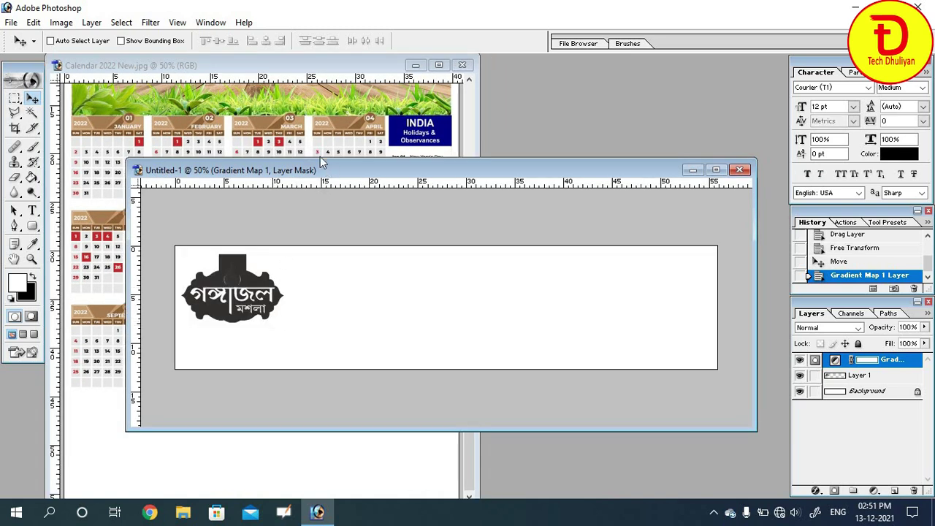
Step: Start a text layer beside the logo using SutonnyMJ at 72 pt
left_click_drag(320, 161, 310, 139)
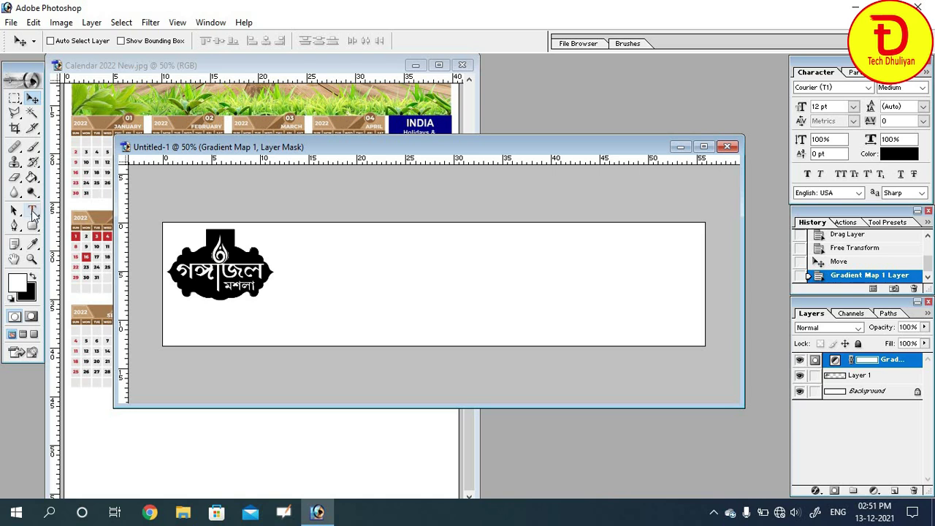
left_click(32, 212)
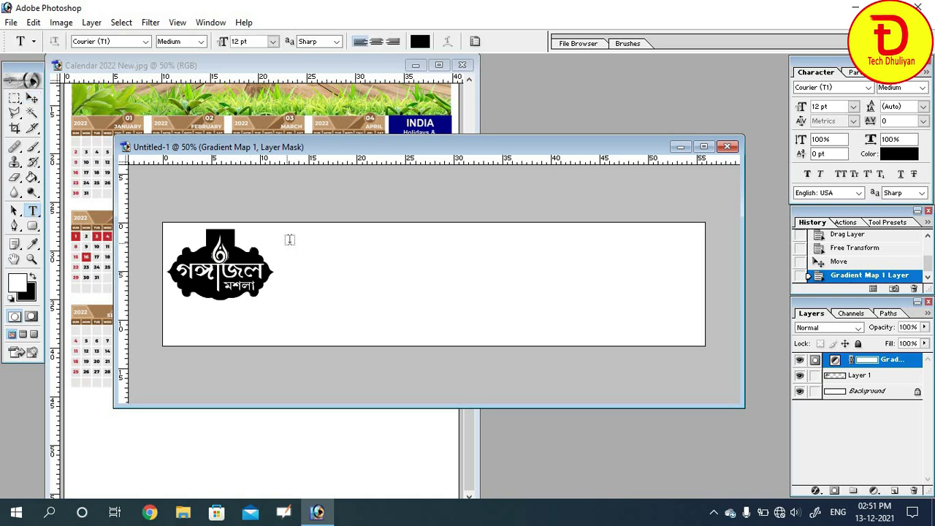
left_click(324, 253)
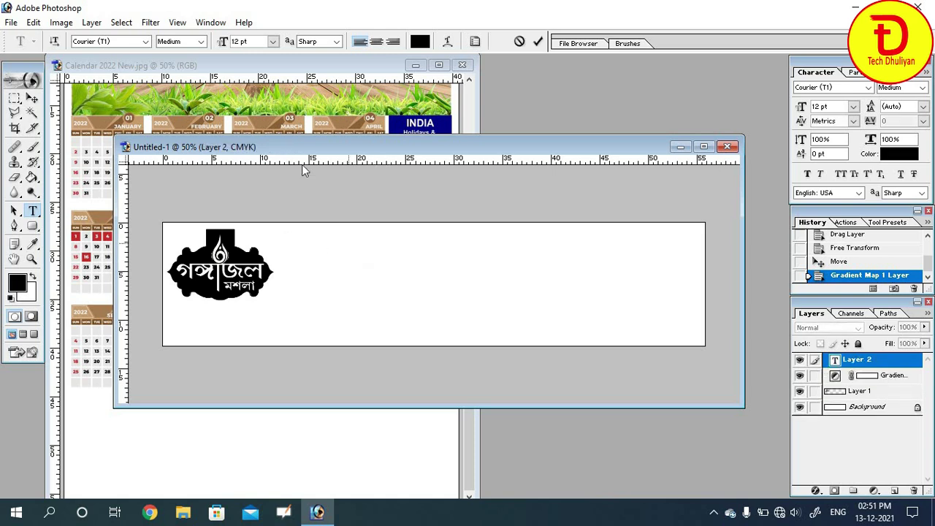
left_click(273, 42)
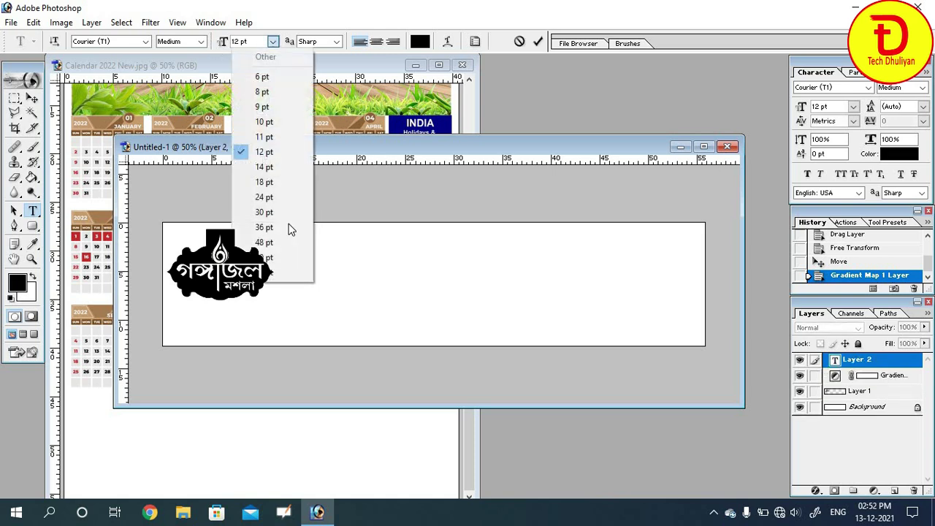
left_click(273, 272)
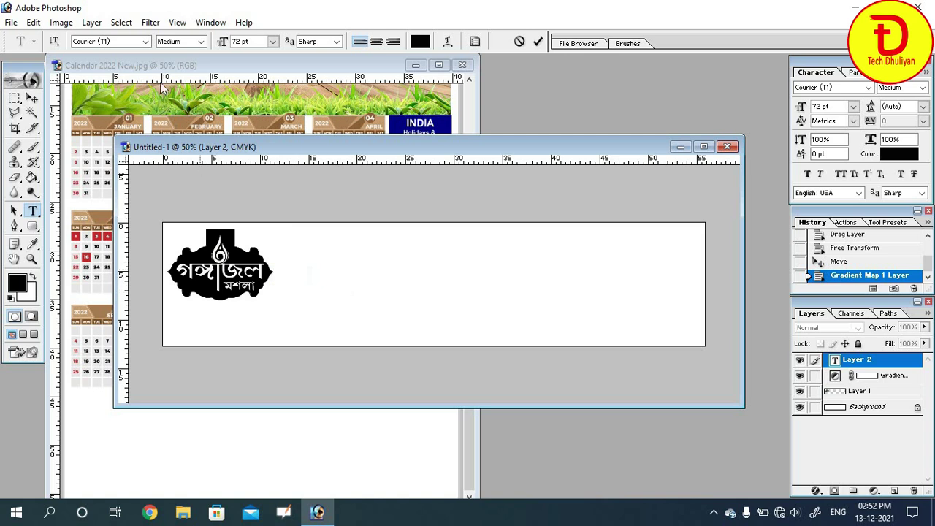
left_click(147, 43)
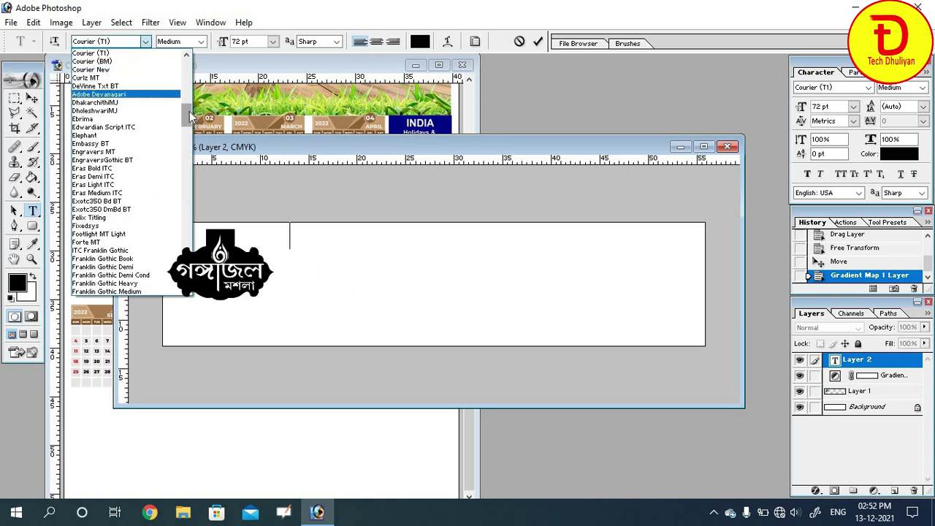
scroll(182, 120, "up", 5)
scroll(183, 120, "up", 1)
left_click_drag(182, 120, 188, 233)
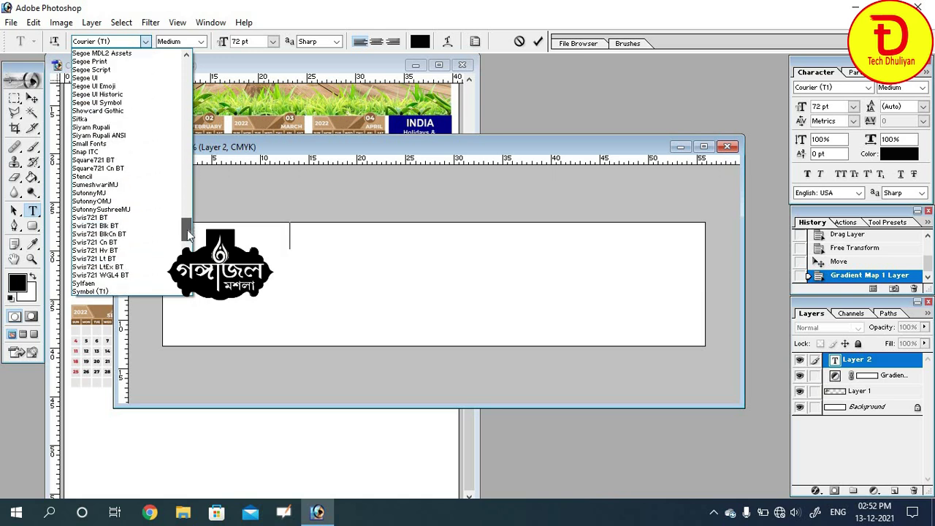
left_click(109, 194)
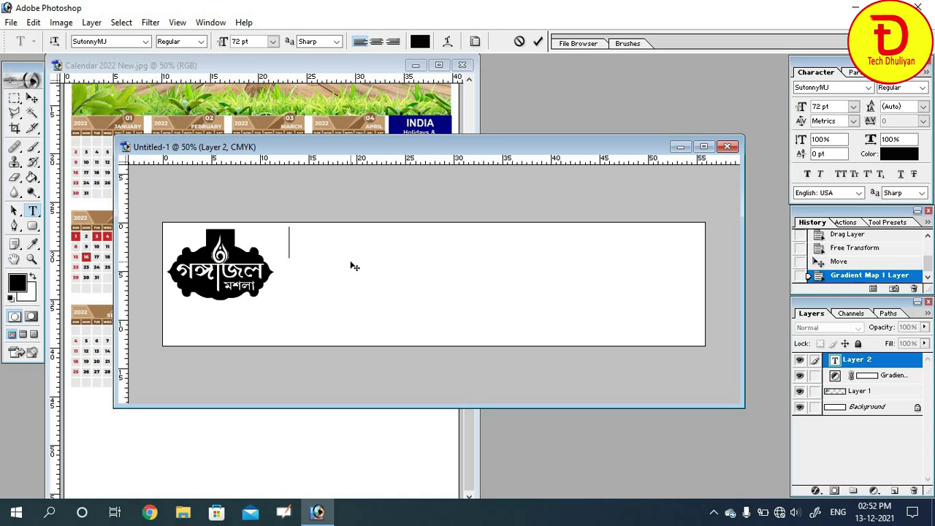
Step: Type the heading গঙ্গাজল মশলা and commit it
type("গঙ্গাজল মশলা")
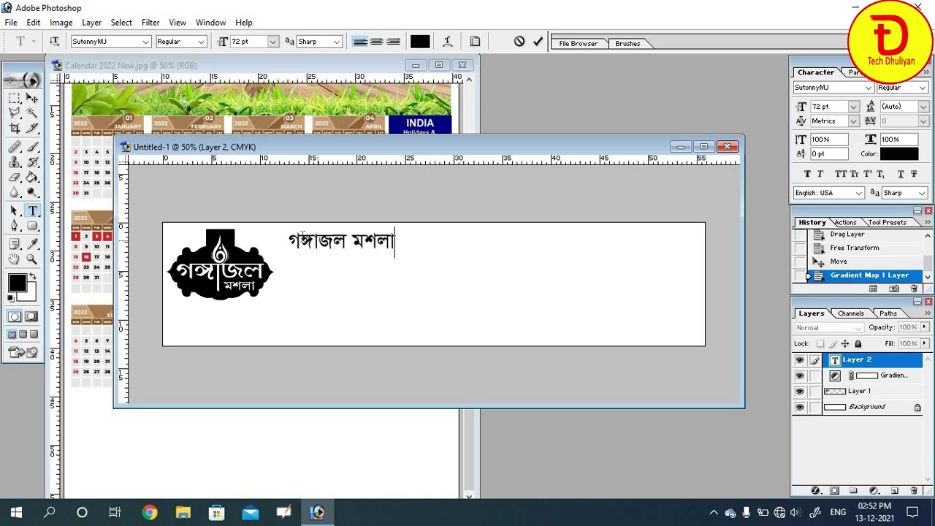
left_click_drag(290, 241, 403, 241)
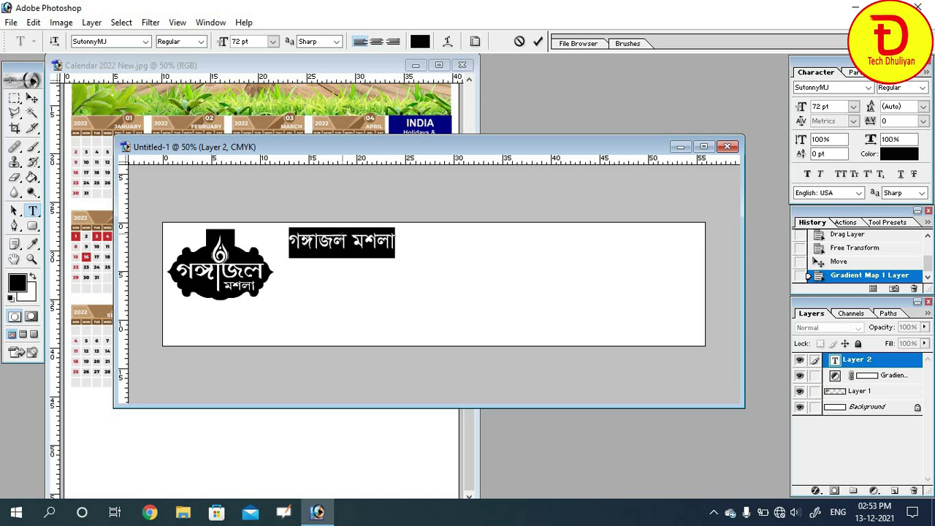
left_click(32, 98)
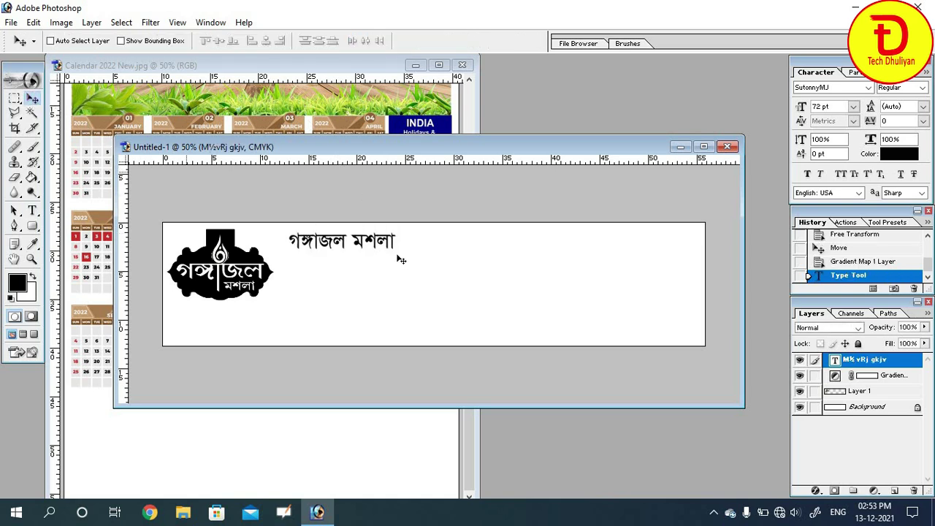
Step: Enlarge the heading with Free Transform and apply Faux Bold
left_click_drag(370, 248, 597, 276)
key("ctrl+t")
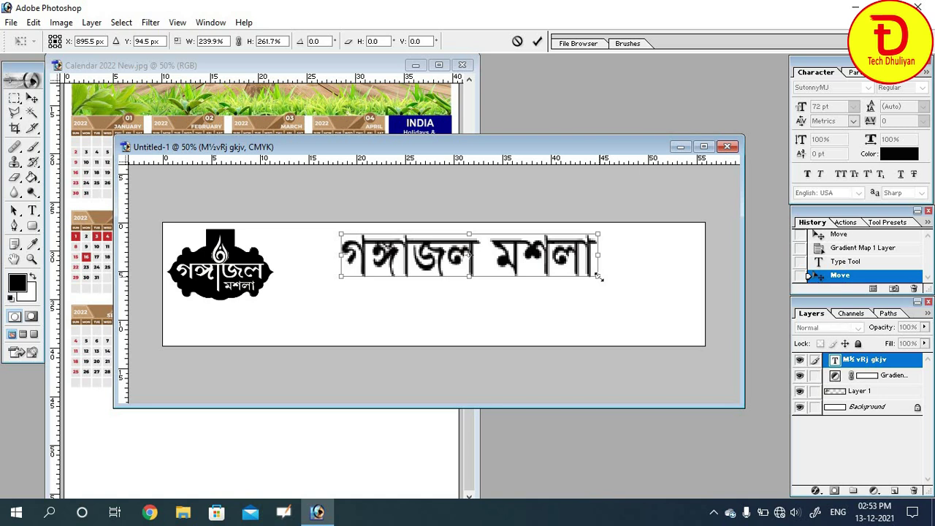
key("Return")
left_click_drag(541, 256, 538, 254)
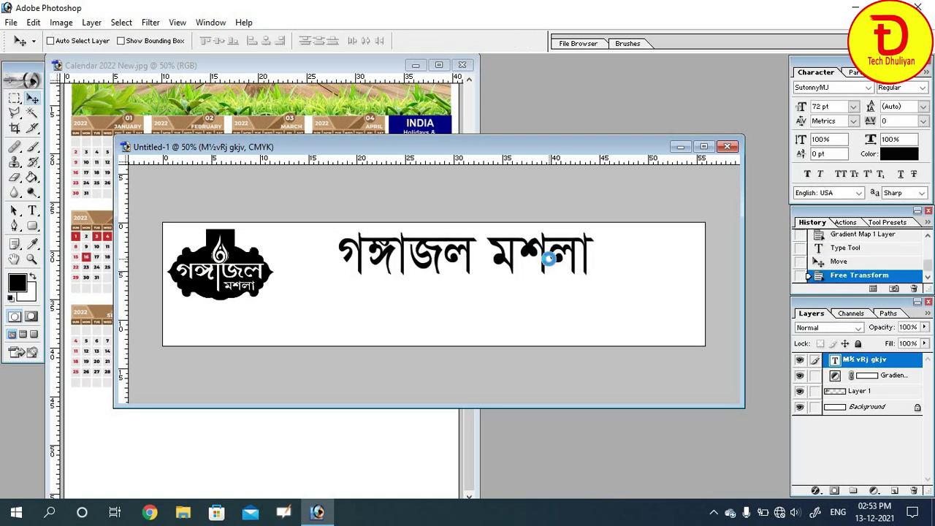
left_click(806, 173)
left_click_drag(555, 253, 536, 256)
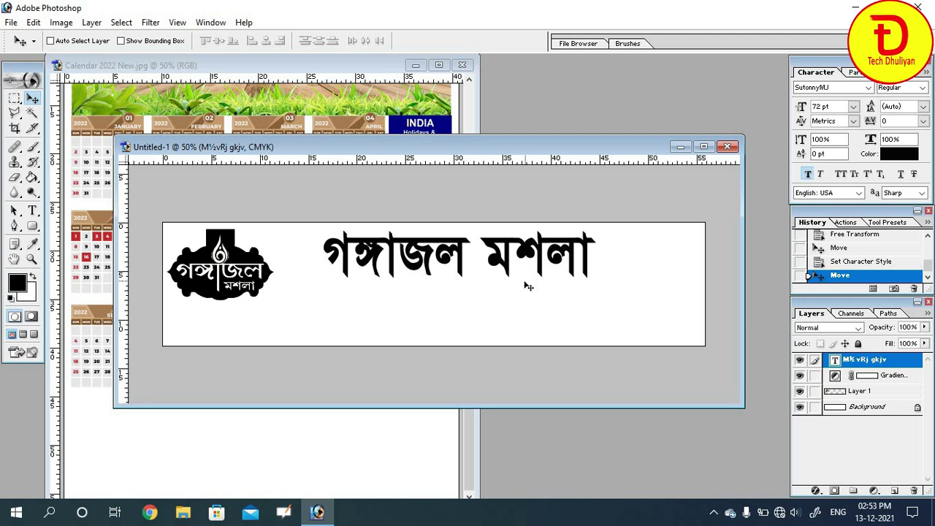
Step: Stretch the heading wider and nudge it into place right of the logo
key("ctrl+t")
left_click_drag(594, 274, 622, 271)
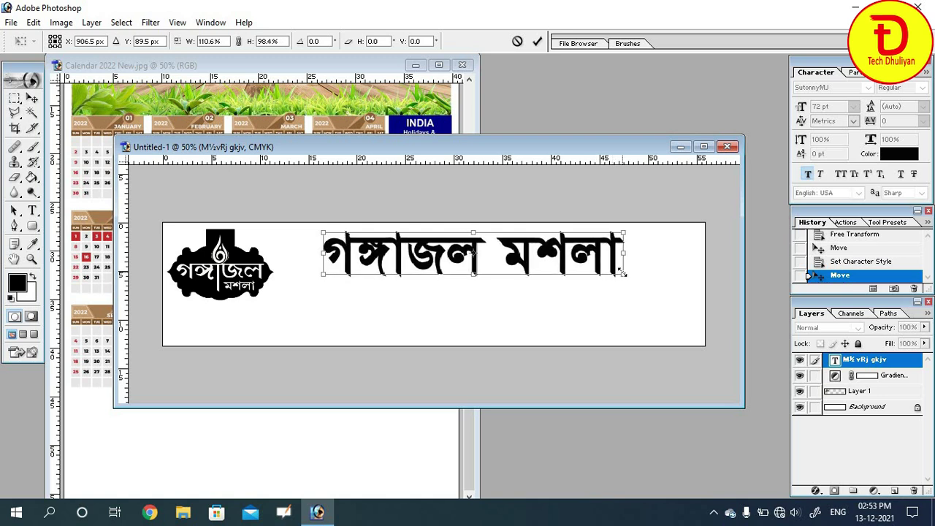
key("Return")
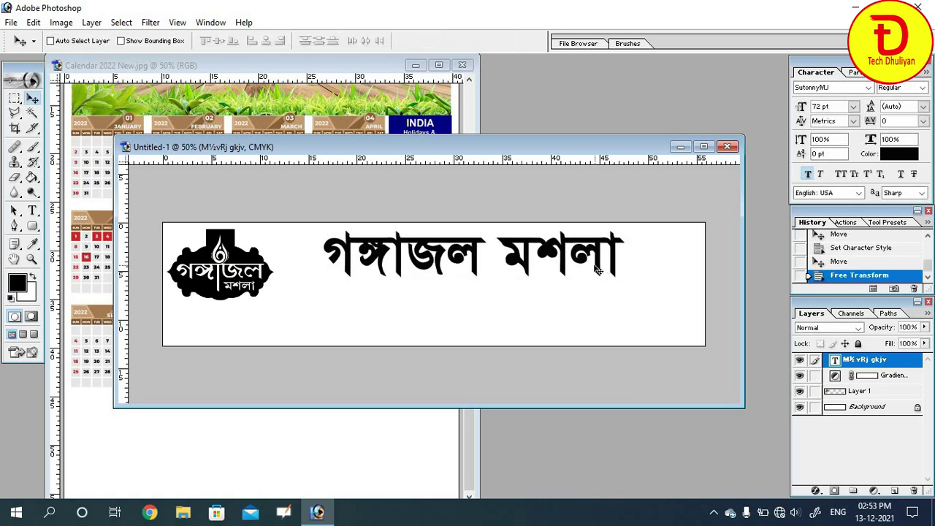
key("Left")
key("Left")
key("Left")
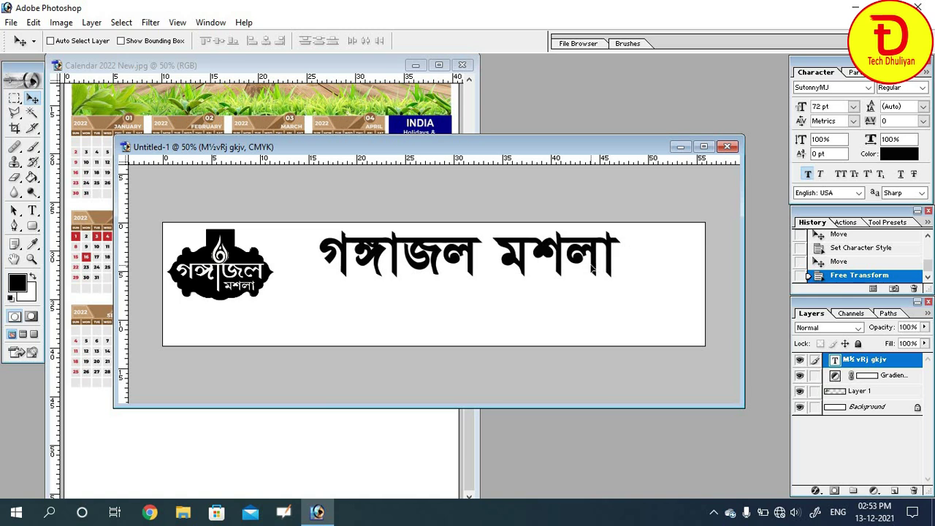
key("Left")
key("Left")
key("Left")
key("Left")
key("Left")
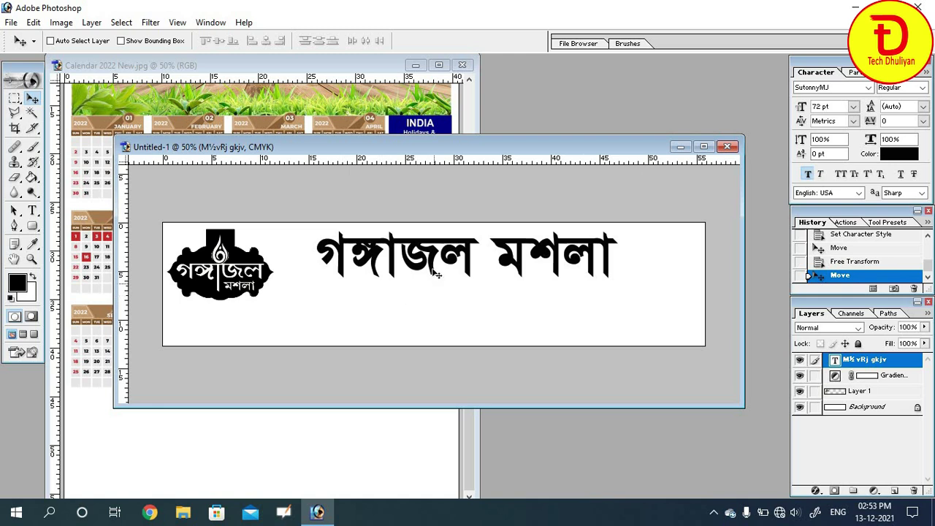
key("Left")
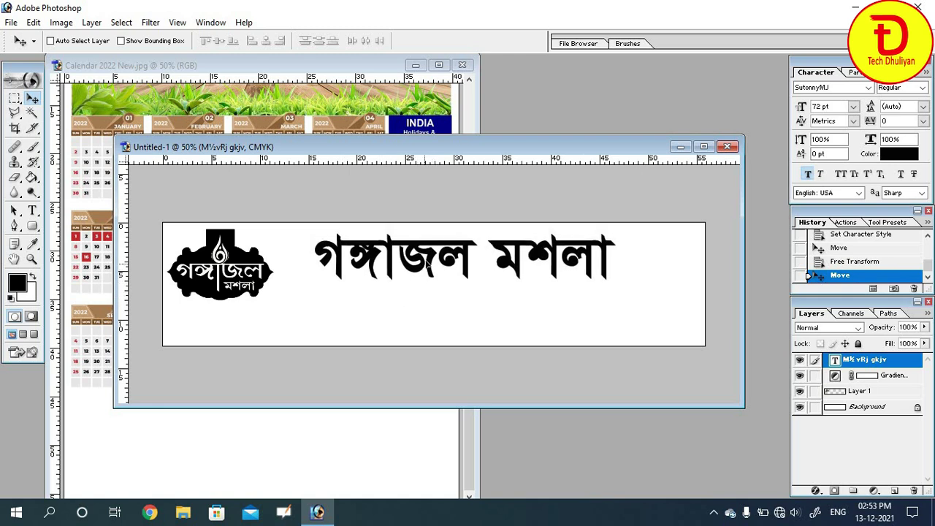
key("Left")
key("Up")
key("Up")
key("Up")
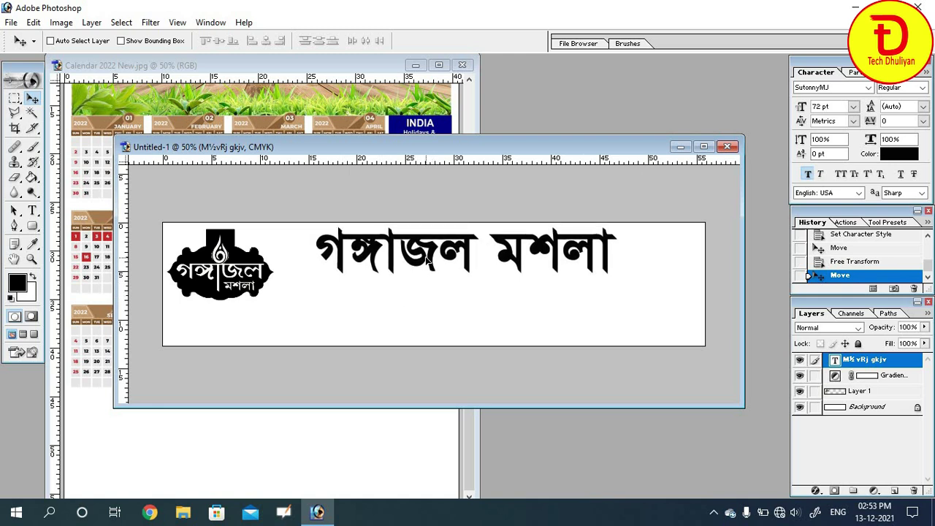
key("Right")
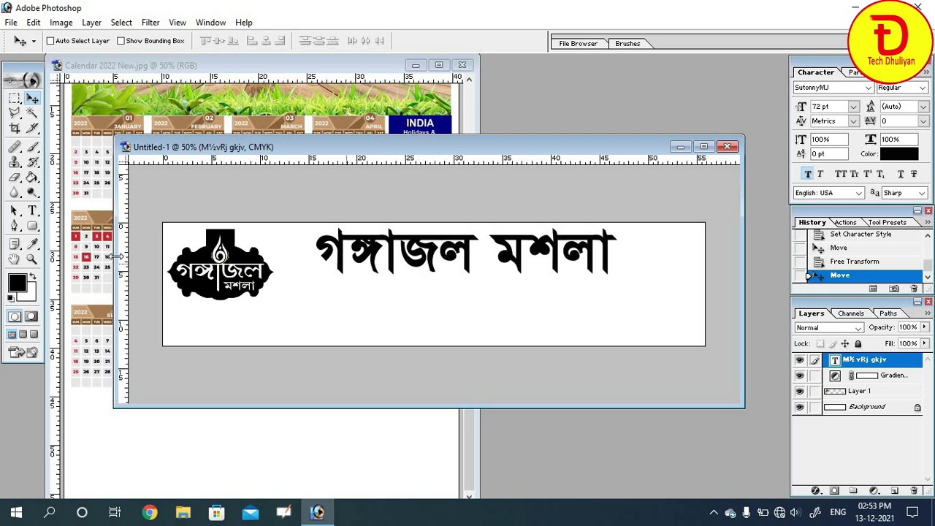
Step: Draw a black 10 px-radius rounded bar beneath the heading and centre it
left_click(32, 227)
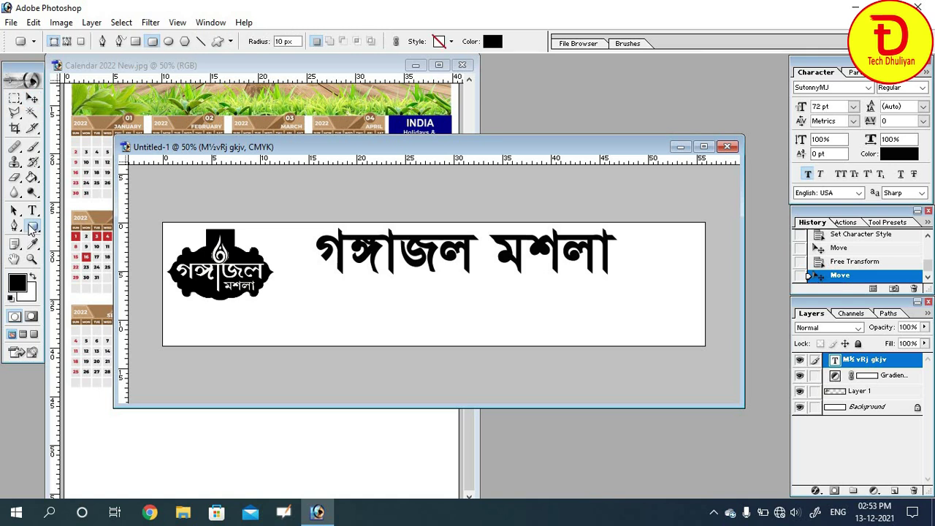
left_click_drag(390, 282, 503, 301)
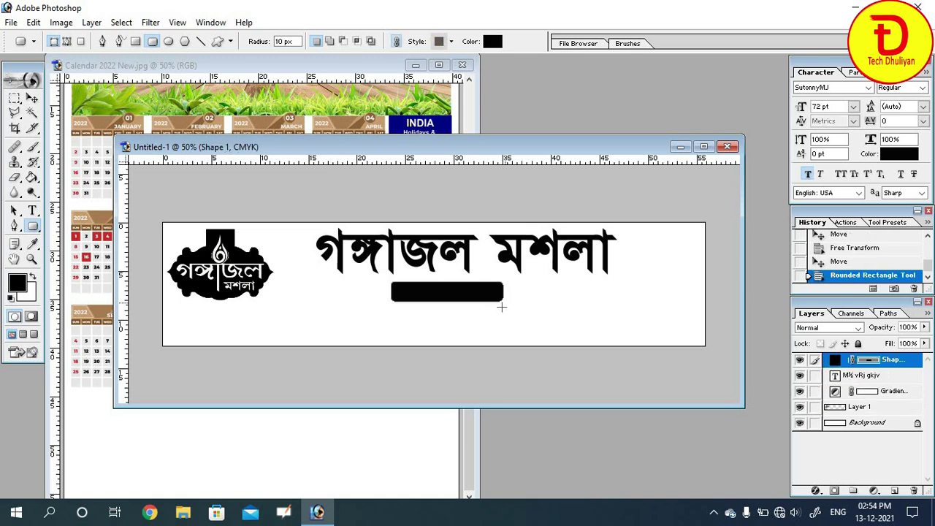
key("v")
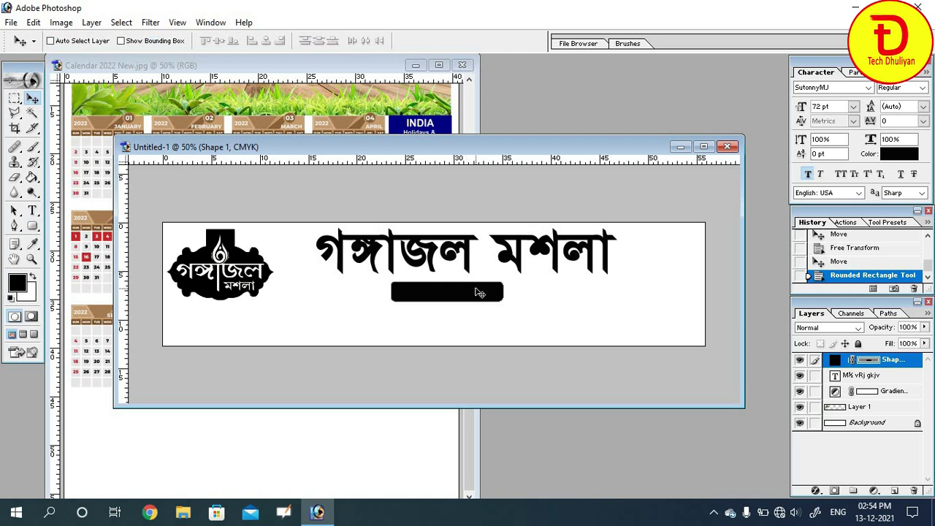
left_click_drag(476, 290, 481, 293)
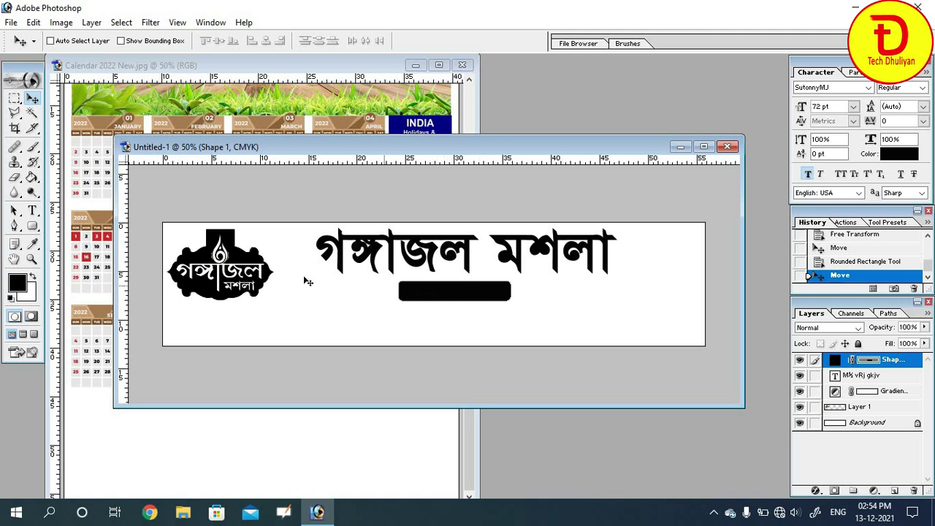
left_click(33, 212)
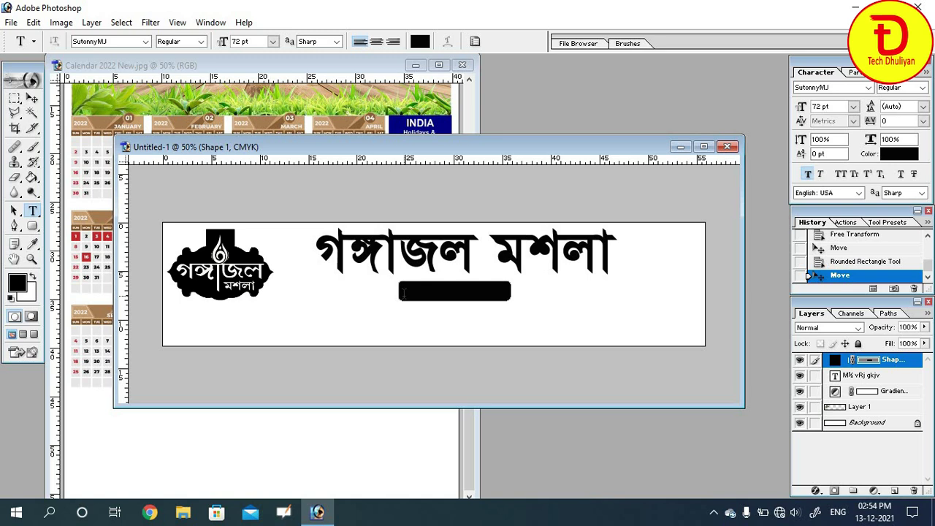
Step: Type the proprietor's name on the black bar and make it white 48 pt text
left_click(403, 293)
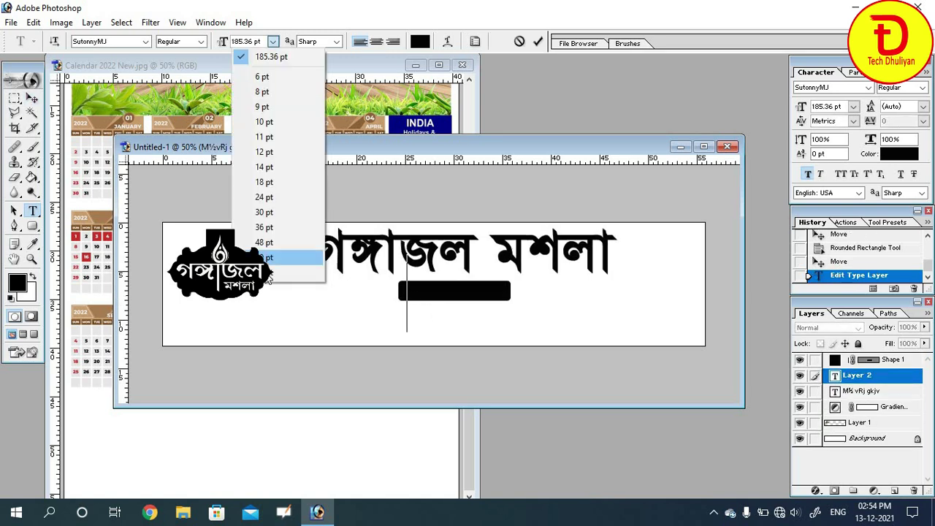
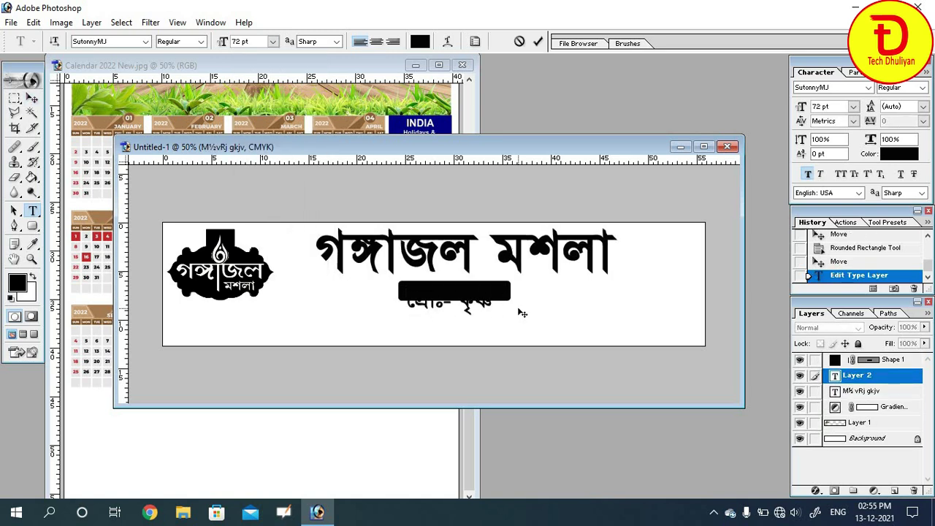
left_click_drag(536, 307, 406, 312)
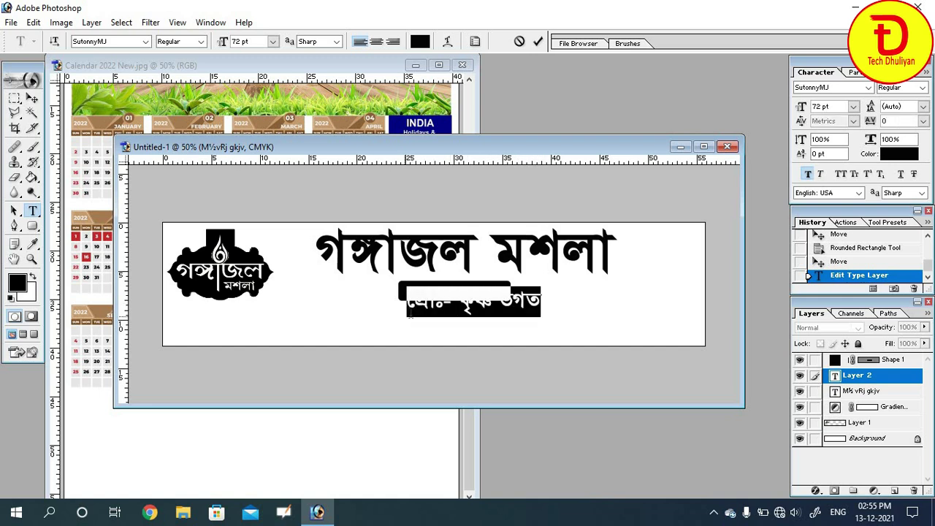
left_click(897, 154)
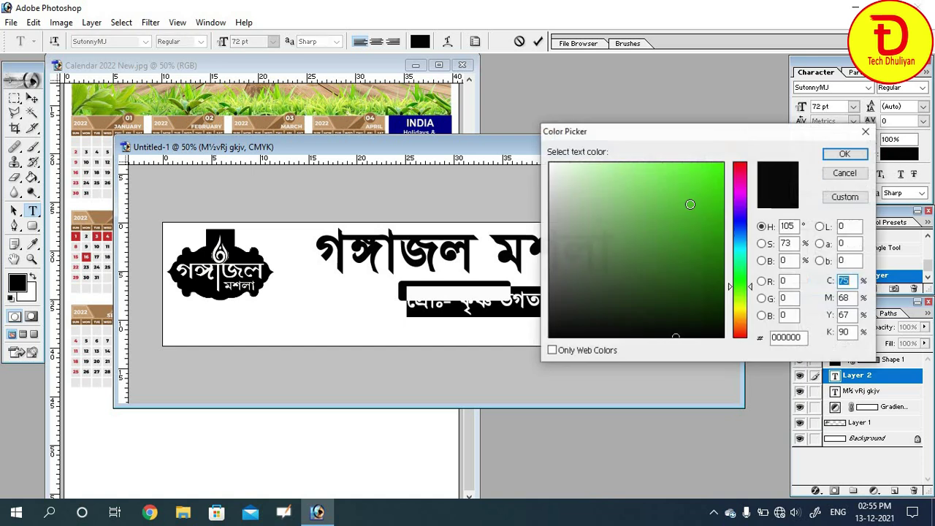
left_click(550, 164)
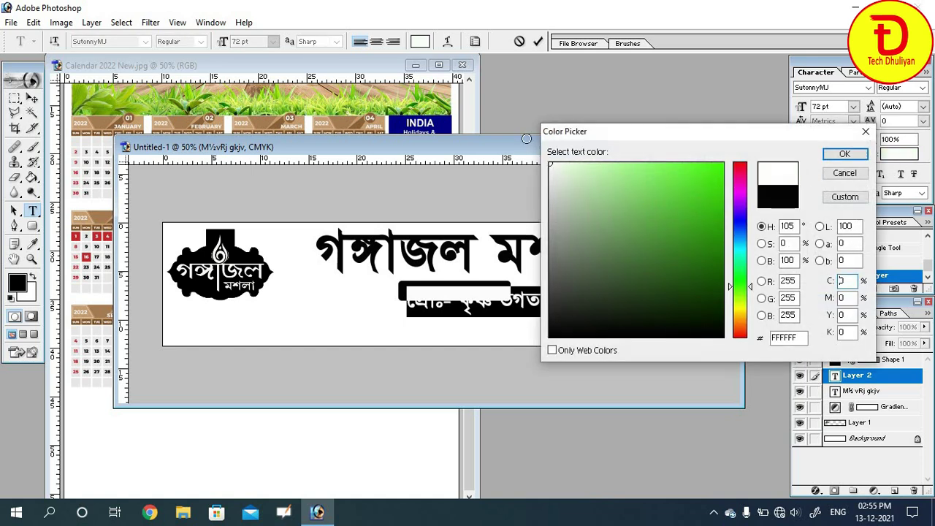
left_click(844, 155)
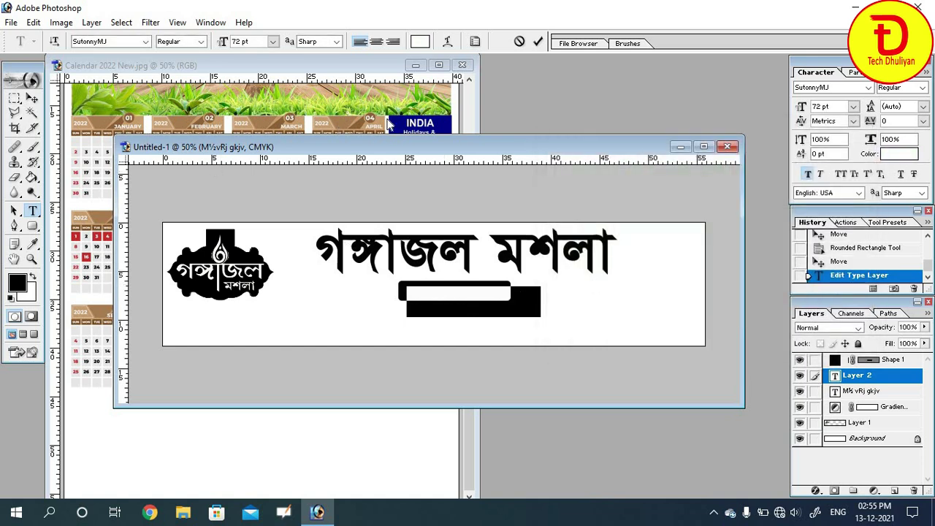
left_click(272, 42)
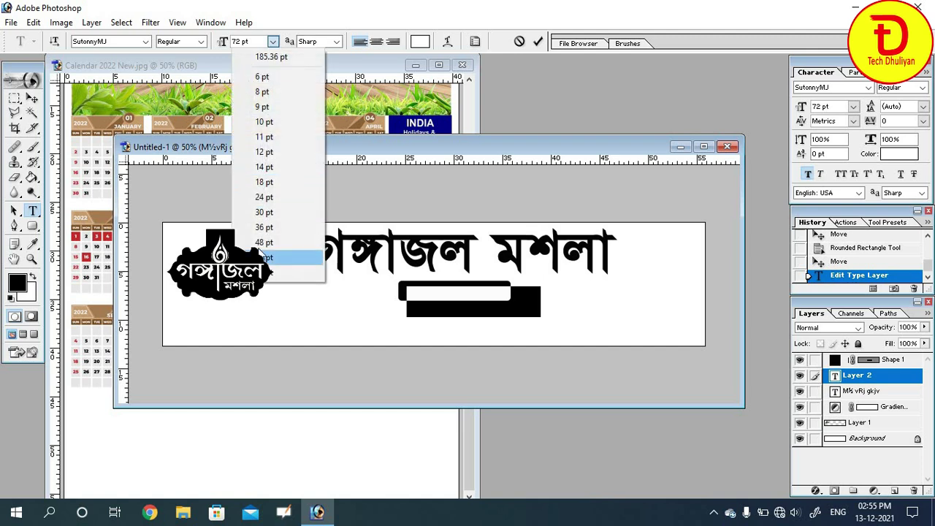
left_click(264, 242)
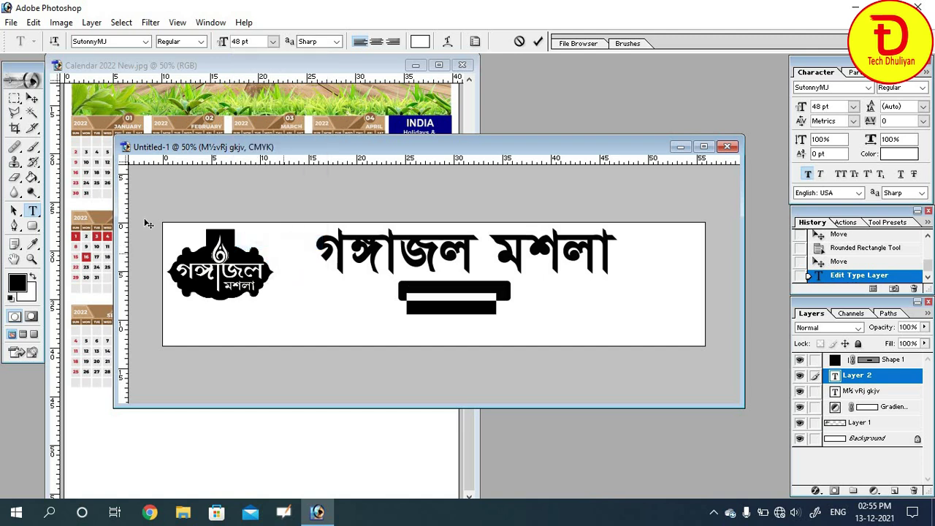
left_click(32, 98)
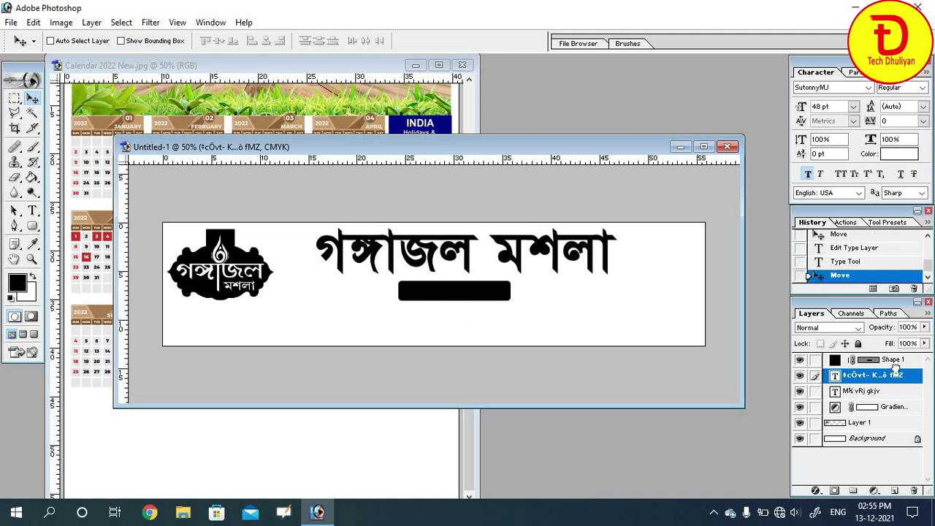
Step: Move the proprietor text layer above the black bar, nudge it up and widen it slightly
left_click_drag(895, 377, 895, 357)
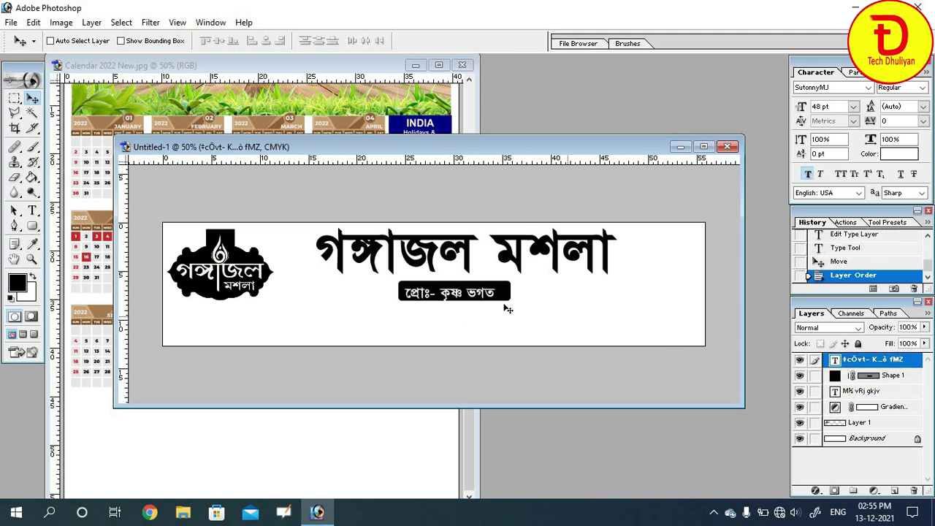
left_click_drag(488, 294, 487, 288)
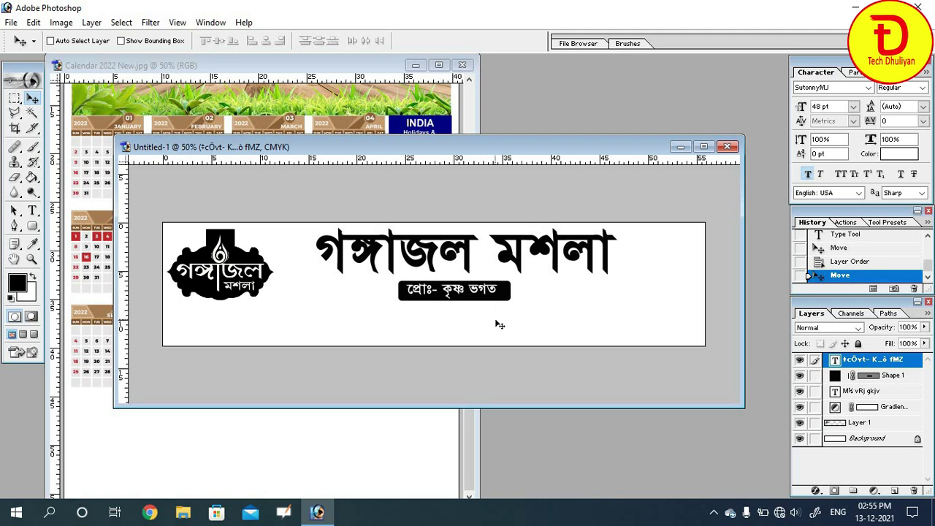
key("ctrl+t")
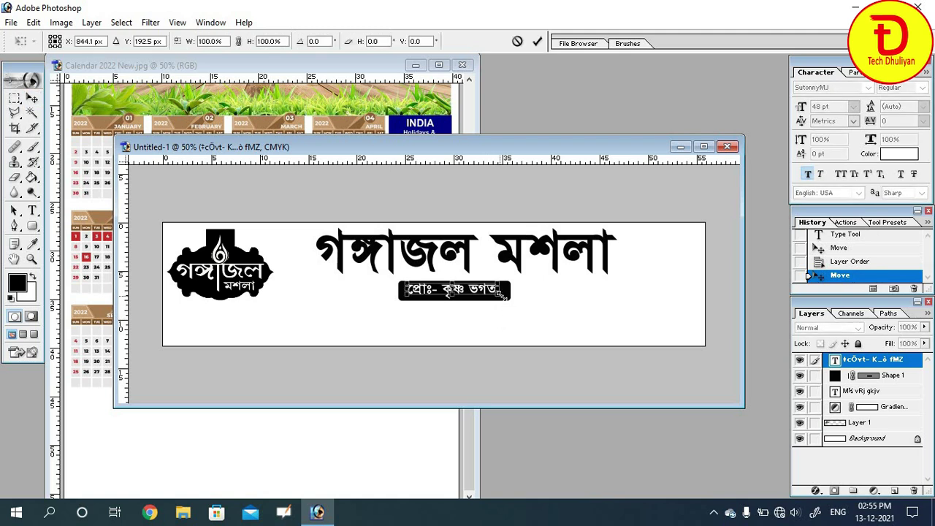
left_click_drag(501, 292, 509, 293)
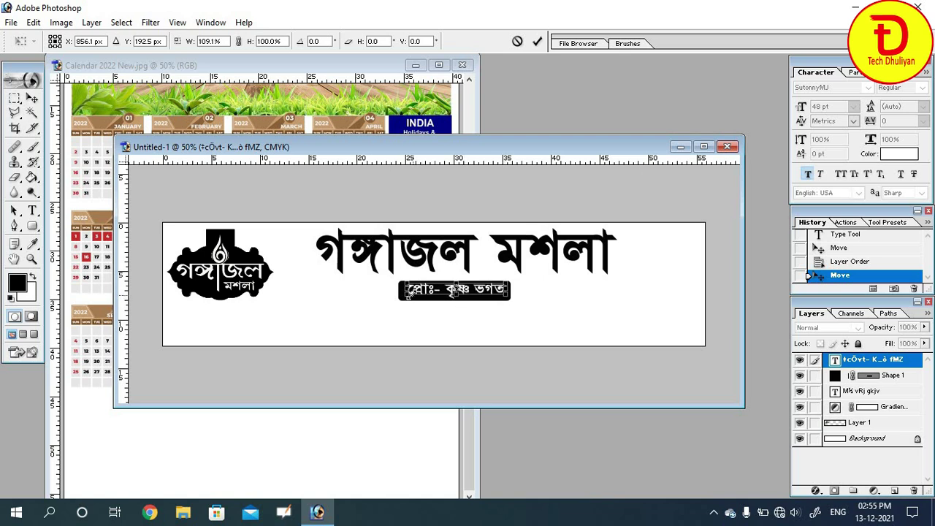
left_click_drag(406, 290, 402, 292)
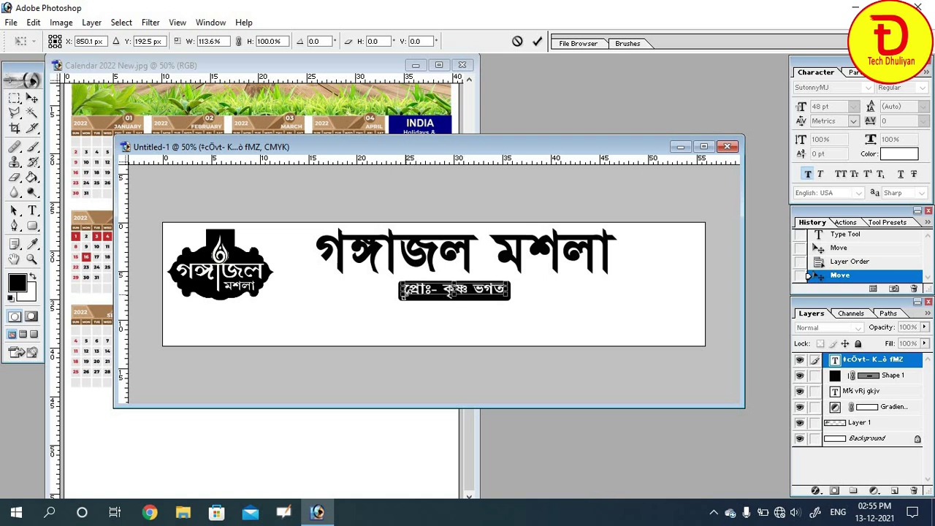
key("Return")
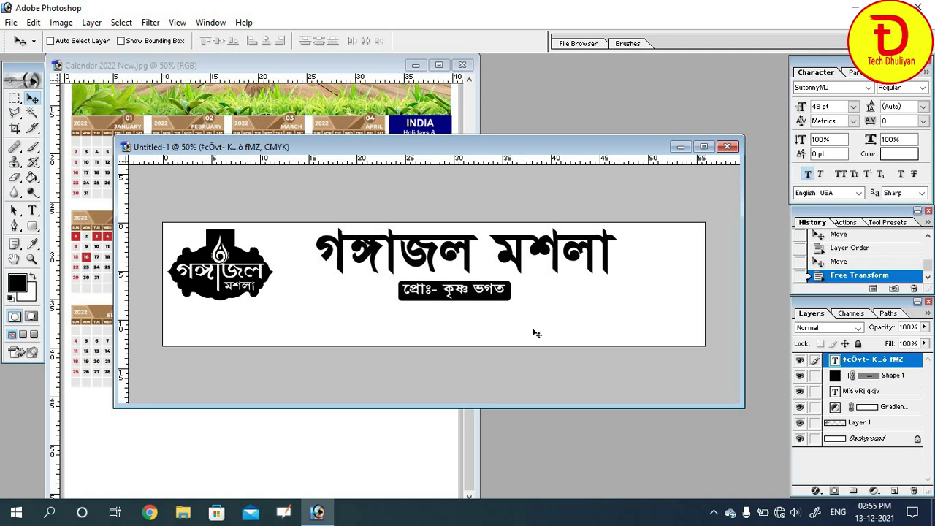
Step: Add black text below the logo listing turmeric, chilli, cumin, coriander powder and garam masala wholesale
left_click(31, 211)
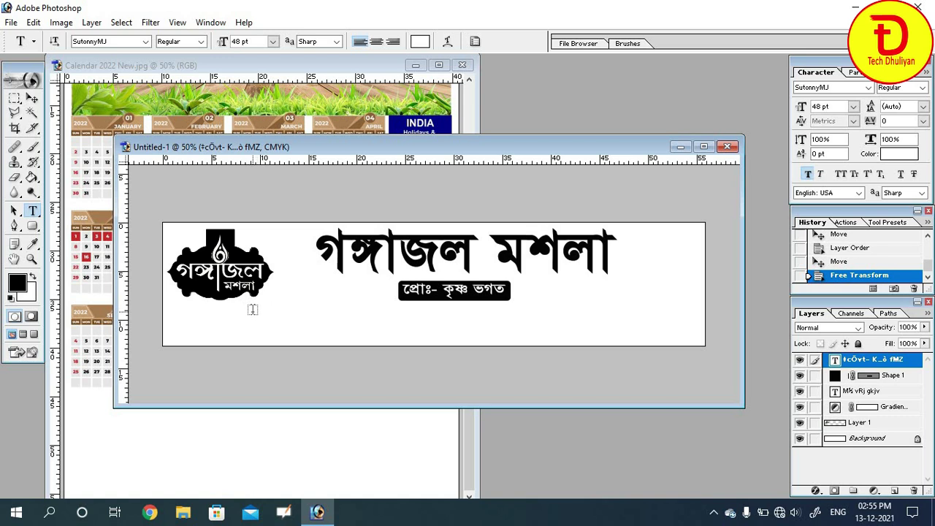
left_click(252, 310)
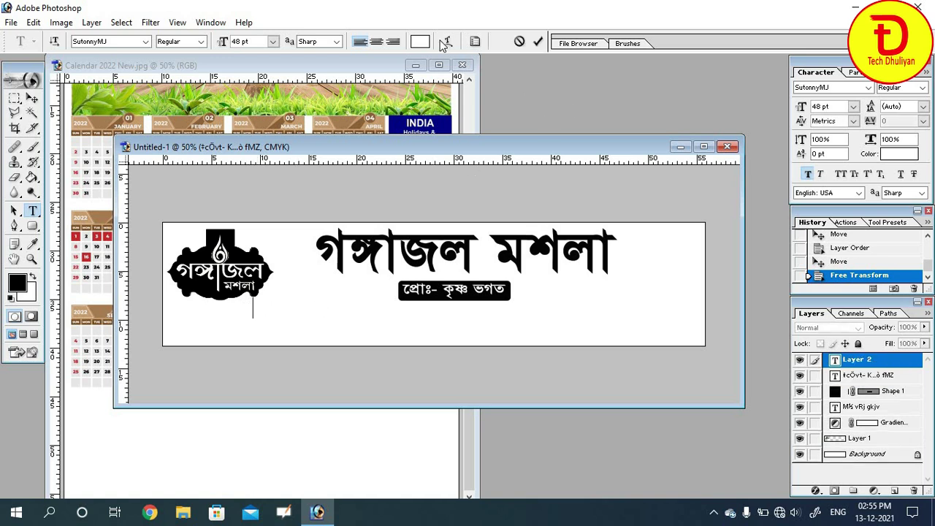
left_click(420, 41)
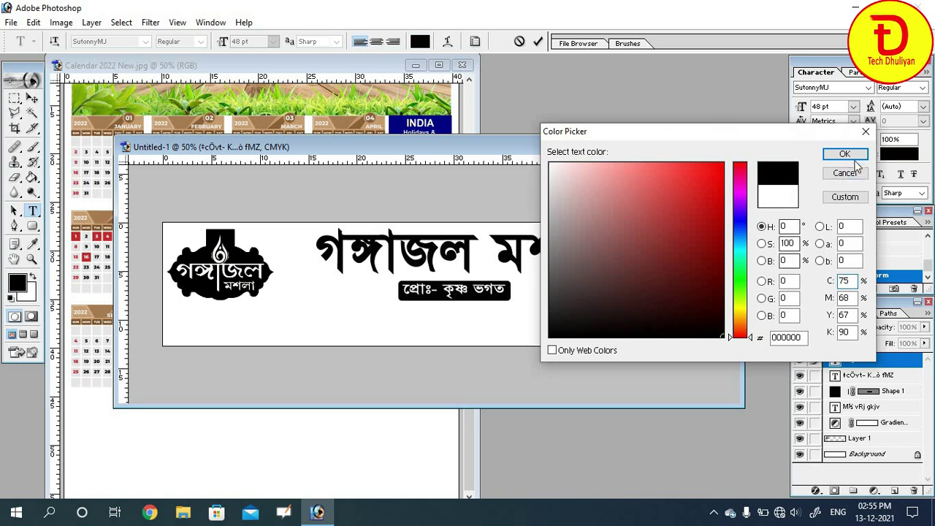
key("Return")
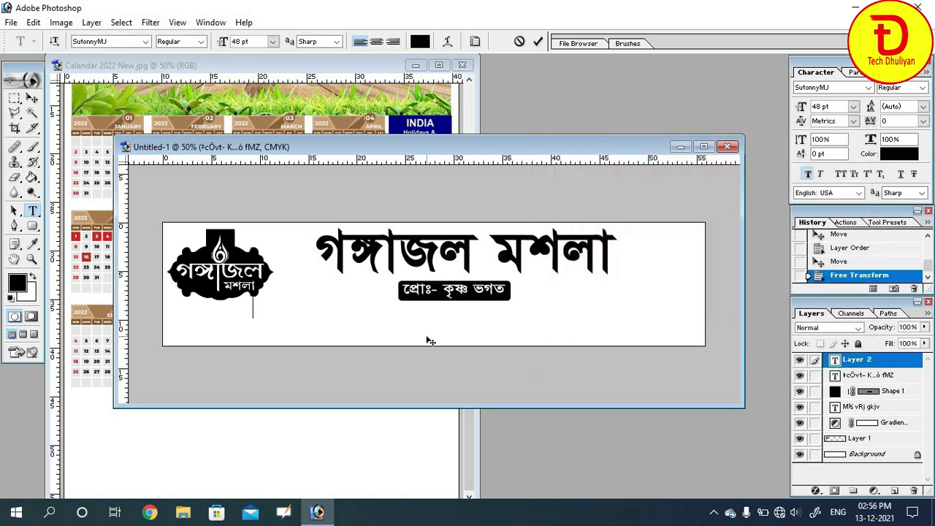
type("এখানে হলুদ গুড়ো")
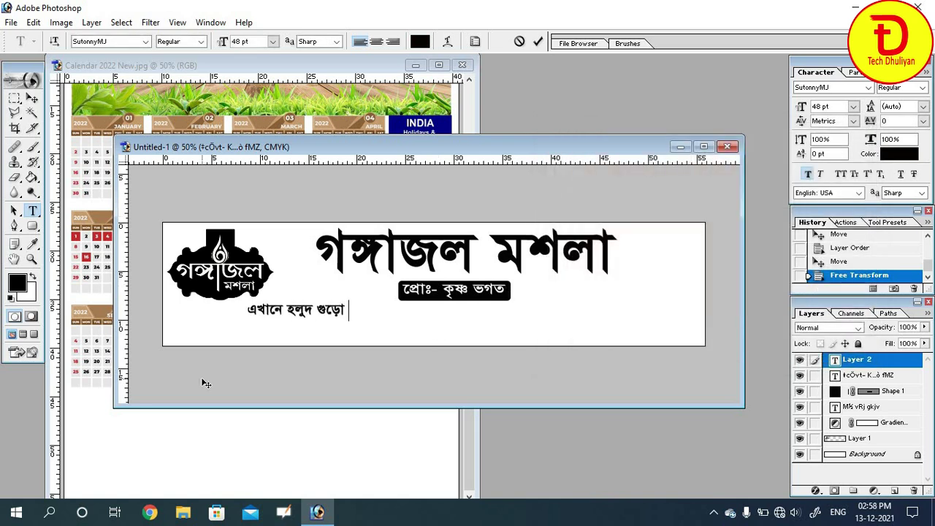
type(", লঙ্কা গুড়ো, জিরা গুড়ো,")
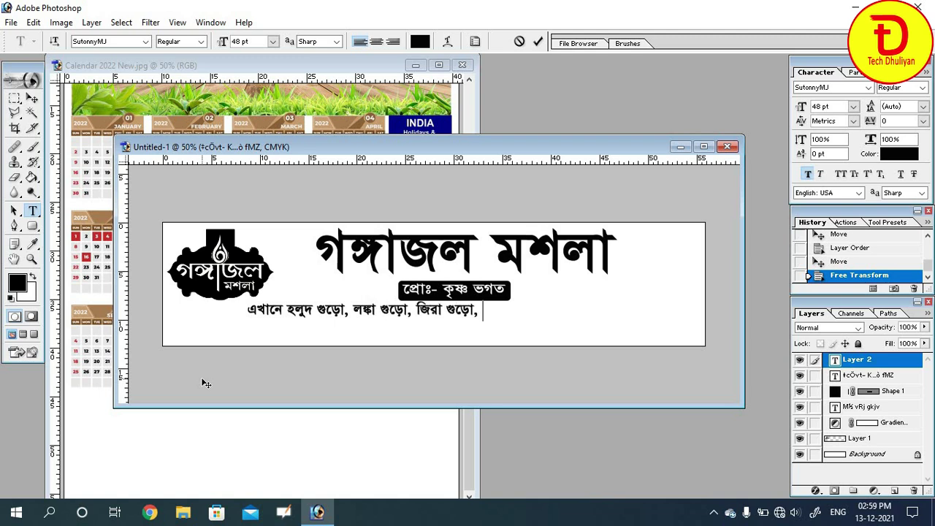
type(" ধয়না গুড়ো, গরম মশলা ইত্য")
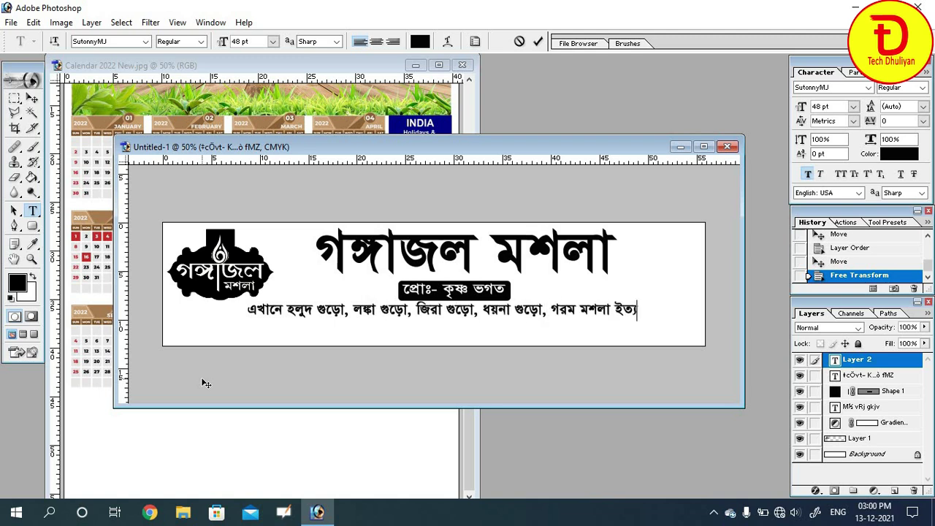
type("াদি পাইক")
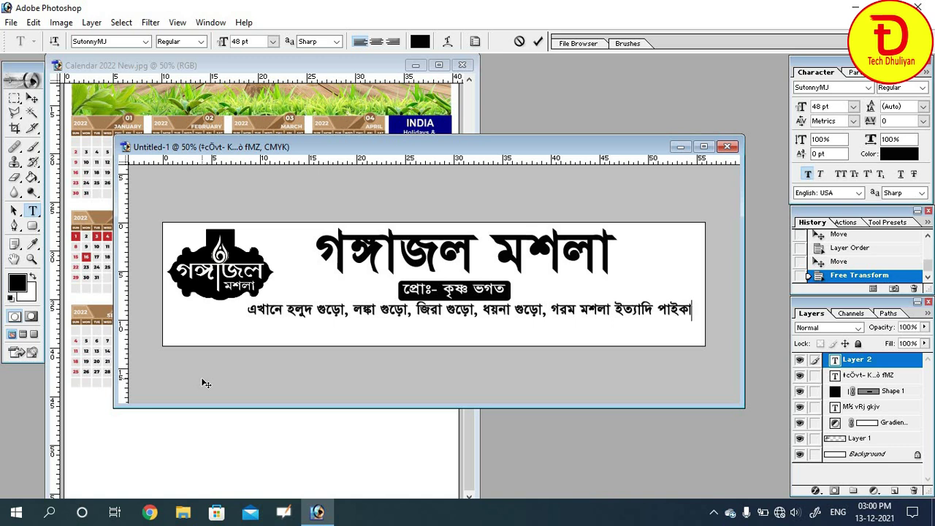
type("ারী")
Step: Centre the text, finish it with 'ও খুচরো সুলভ মূল্যে পাওয়া যায়।' and add a mobile numbers line
key("ctrl+shift+c")
type("ও খুচরো সুলভ মূল্যে")
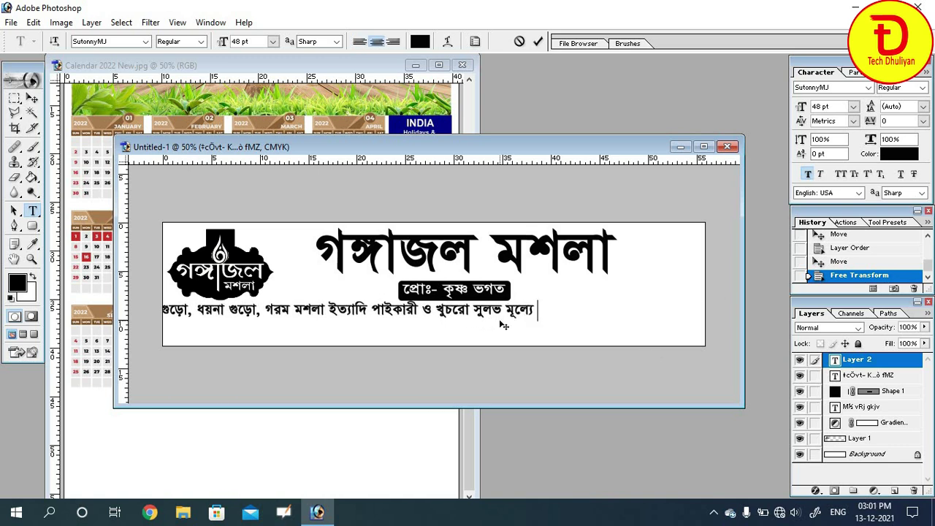
type(" পাওয়া যায়।")
key("Return")
type("মোবা")
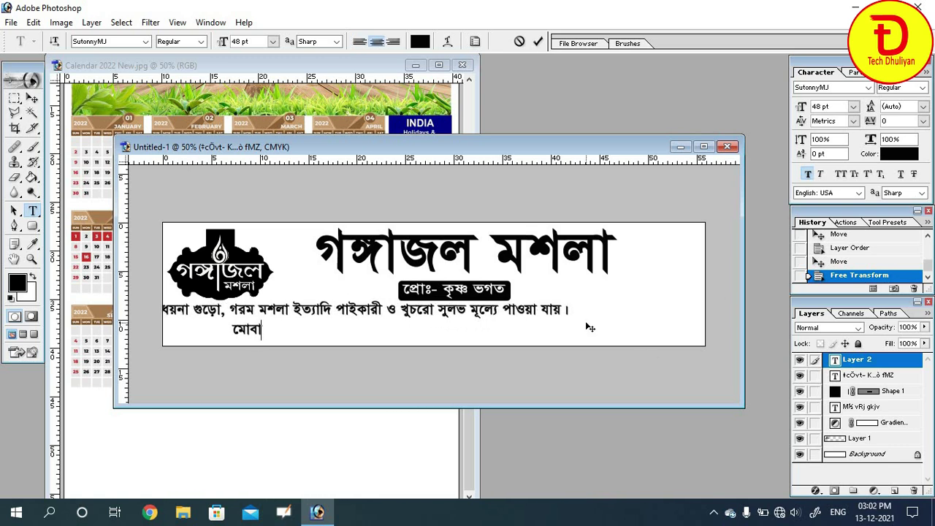
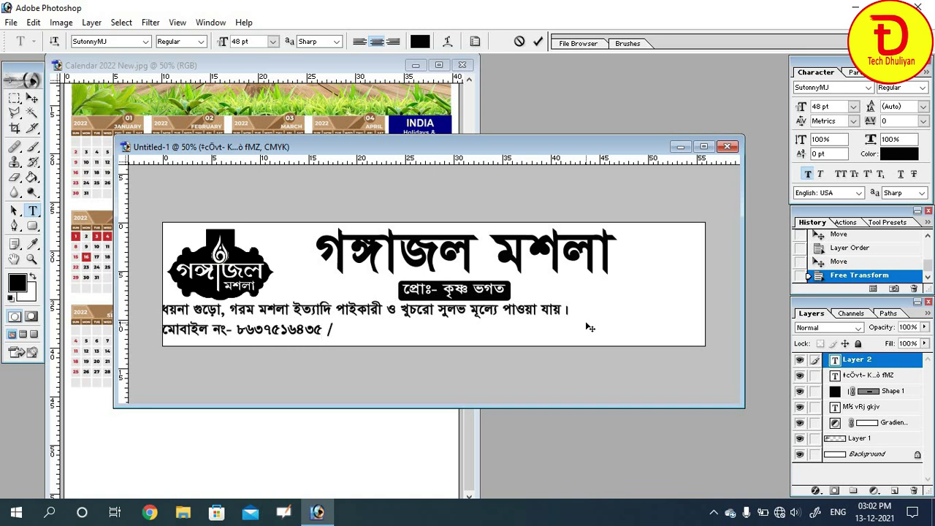
type(" ৭৪৪৯৬৮৩৯XX")
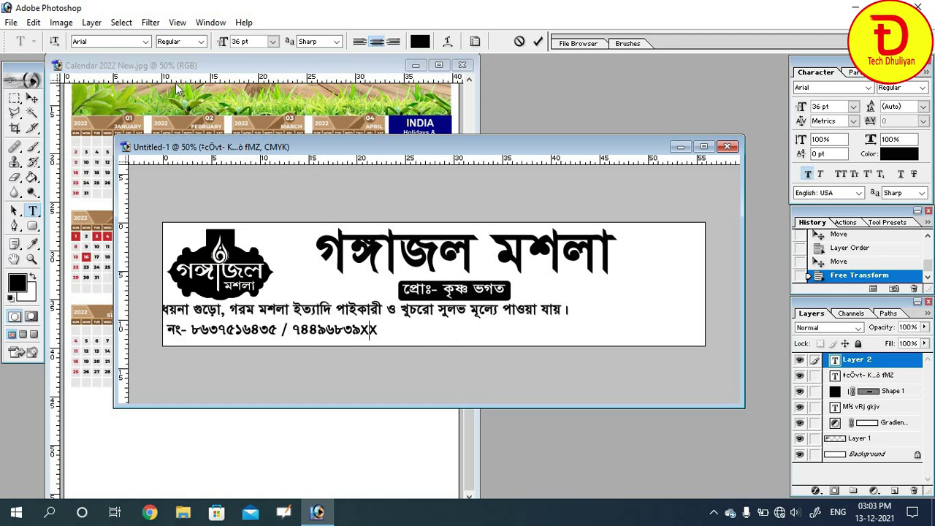
Step: Shift the product text onto the banner, break the line before সুলভ, and select the block
left_click(32, 99)
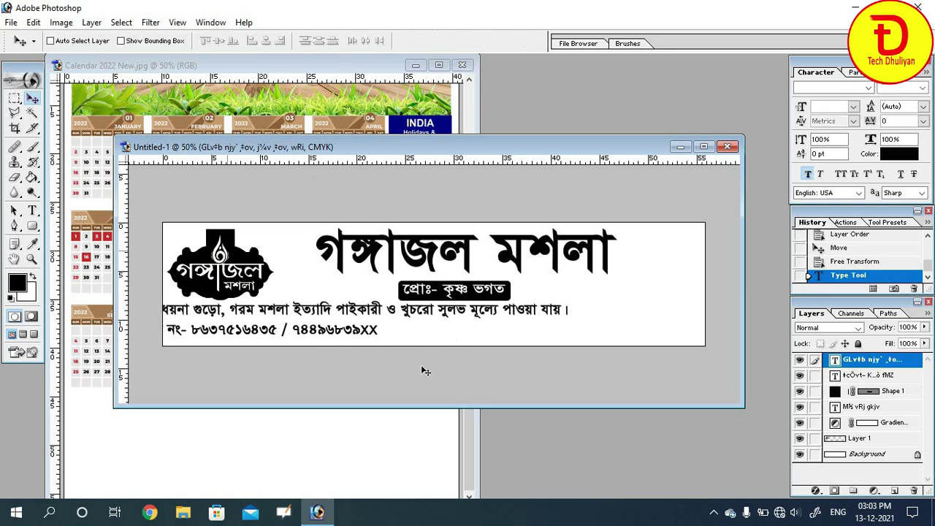
left_click_drag(530, 314, 626, 315)
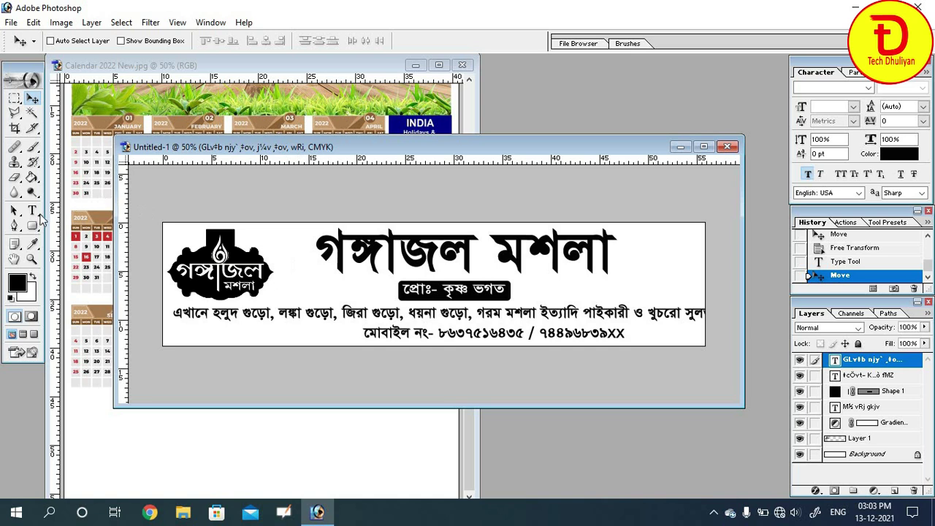
left_click(32, 211)
left_click(513, 314)
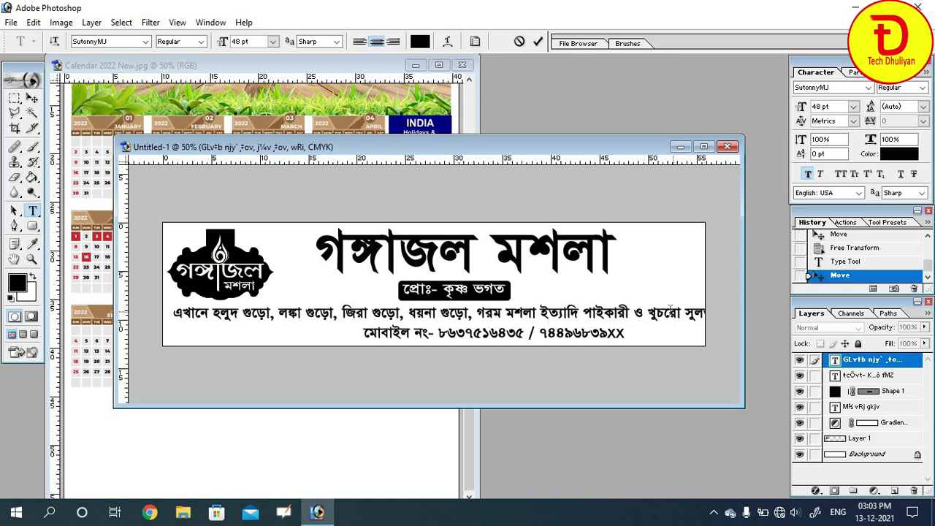
key("Return")
mouse_move(175, 316)
left_mouse_down()
mouse_move(847, 332)
mouse_move(796, 298)
left_mouse_up()
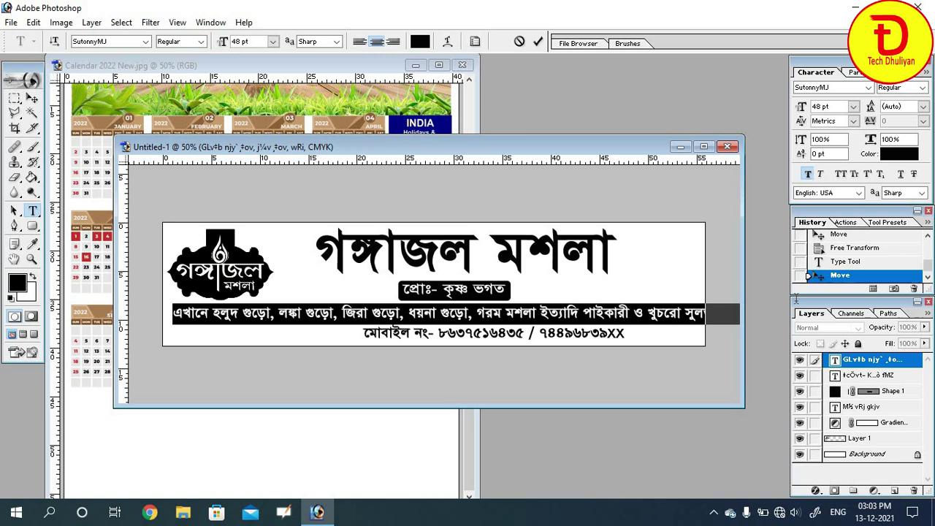
Step: Set the product and phone lines to 36 pt, including the last character, and move them left
left_click(272, 41)
left_click(277, 227)
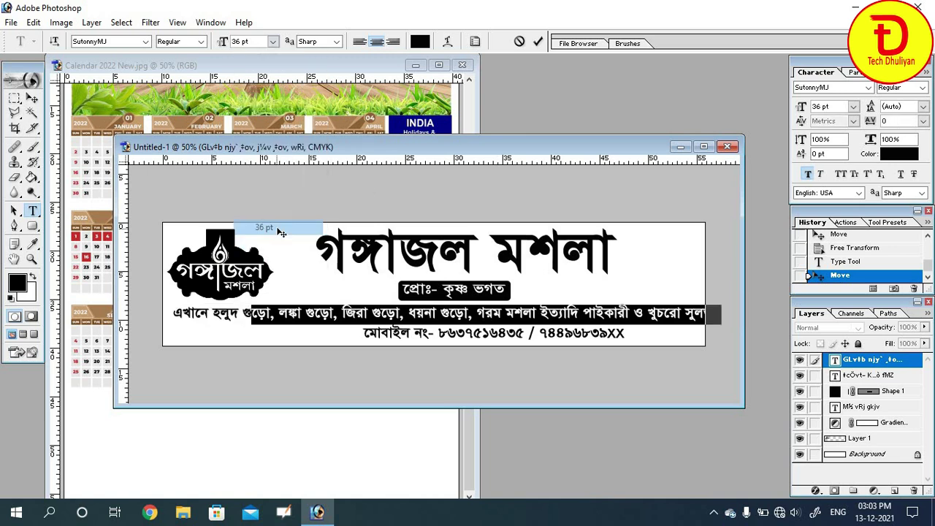
left_click(661, 338)
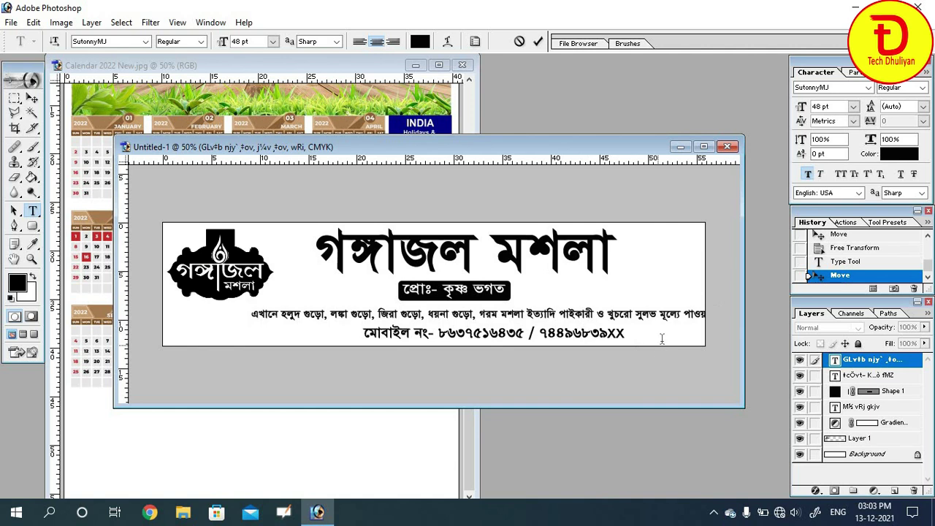
key("ctrl+Return")
left_click_drag(509, 374, 452, 372)
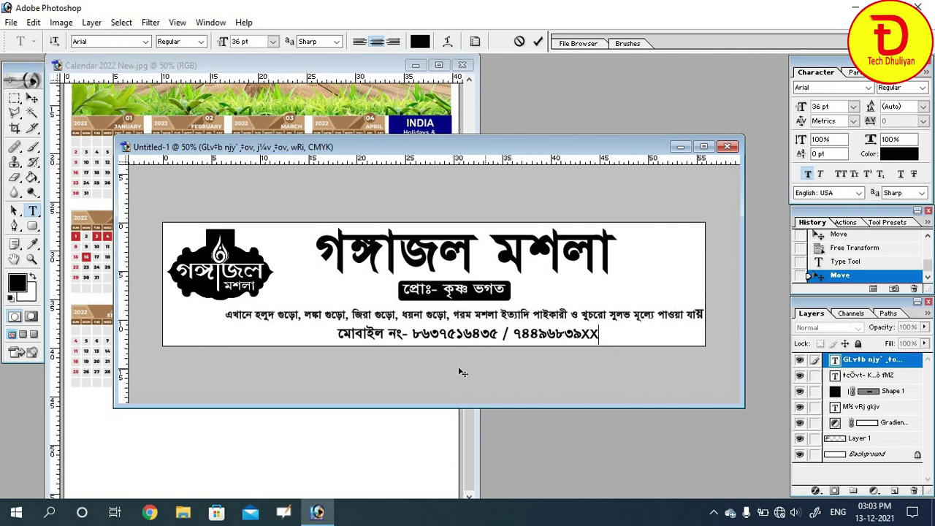
left_click_drag(679, 312, 661, 312)
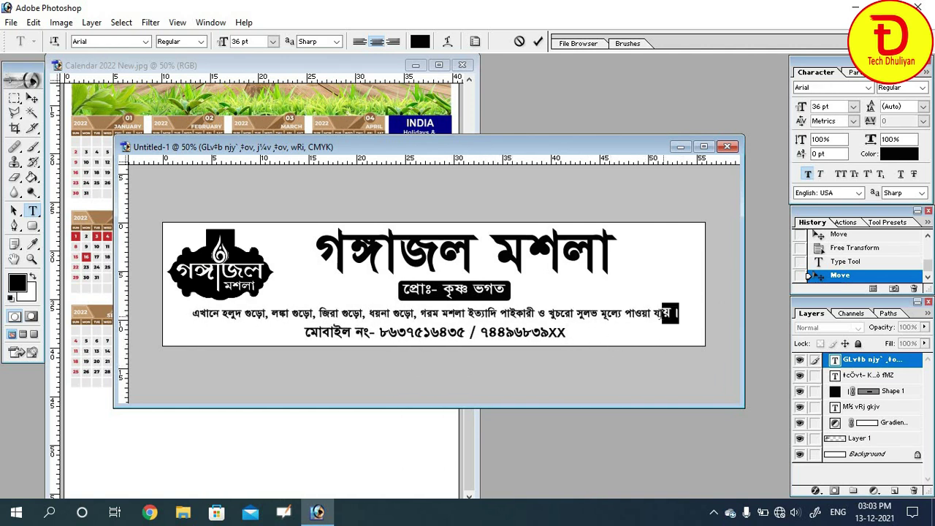
left_click(272, 41)
left_click(256, 227)
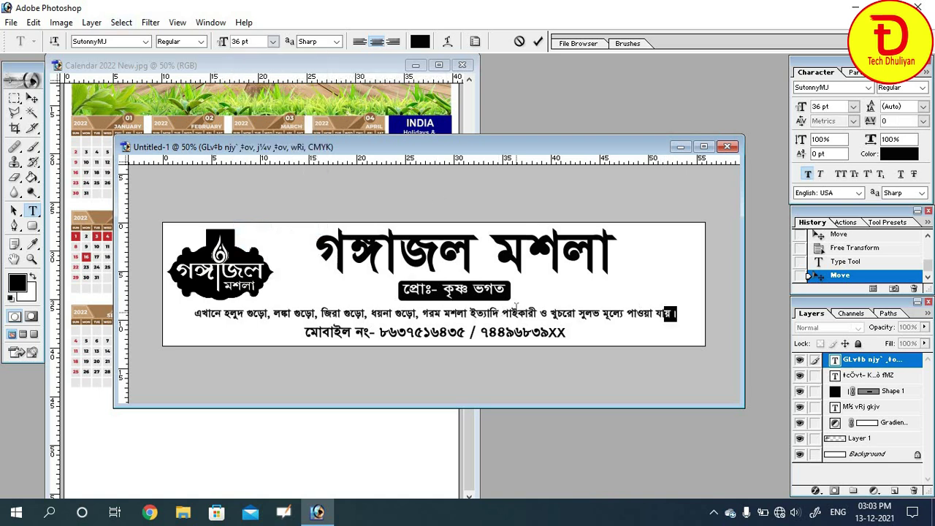
left_click(549, 312)
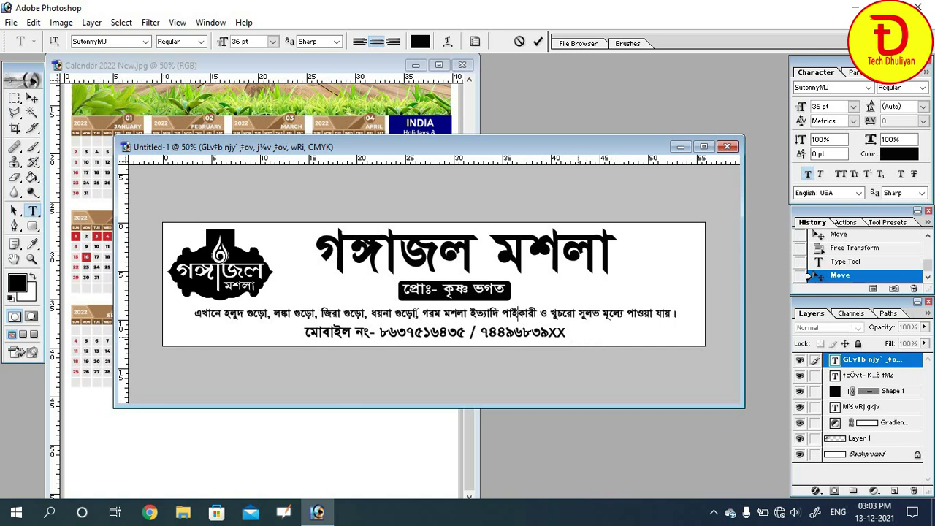
Step: Commit the text and fine-tune the lower lines' horizontal position to centre them
left_click(32, 98)
left_click_drag(504, 330, 510, 331)
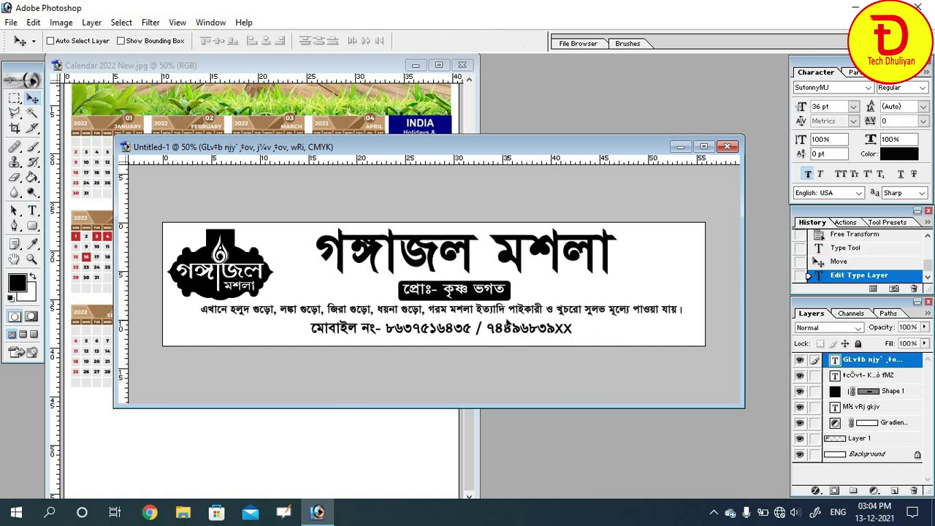
key("Left")
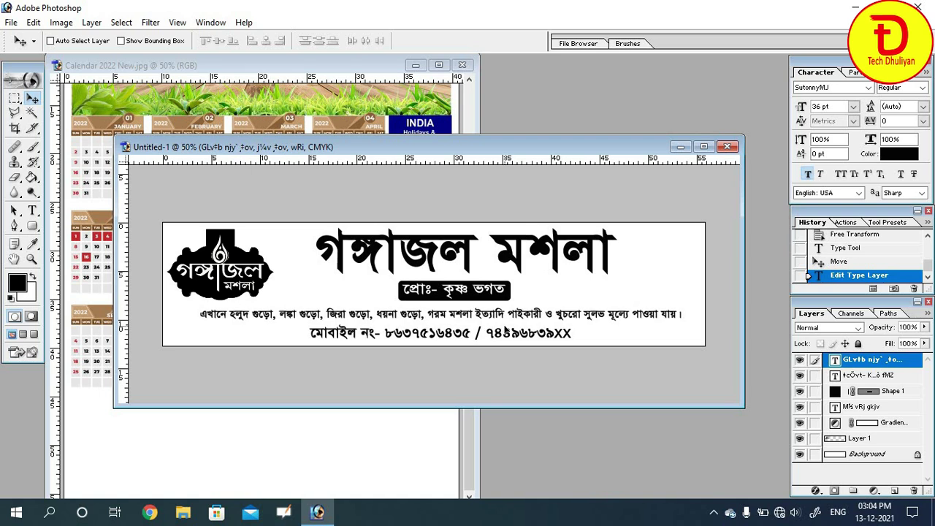
left_click_drag(504, 330, 506, 331)
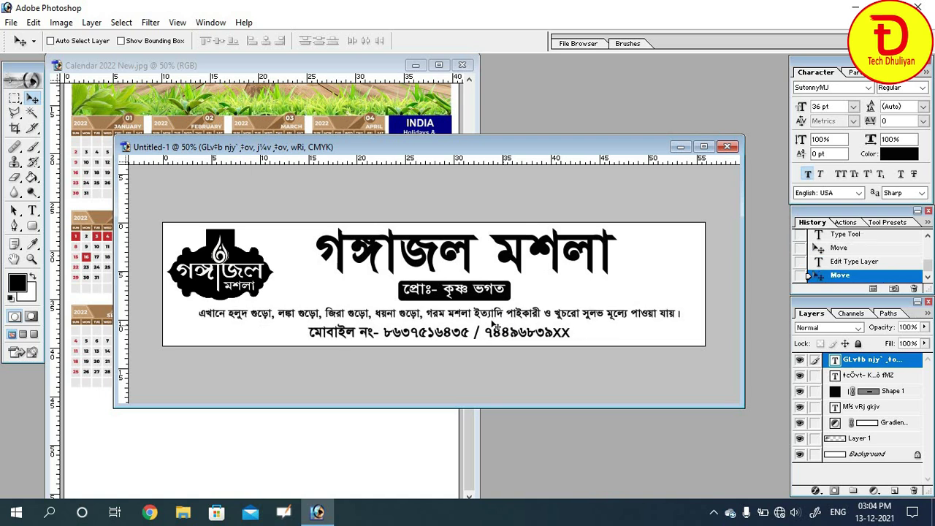
Step: Draw a rounded rectangle over the whole banner above the top text layer and set its fill to 0%
left_click(867, 455)
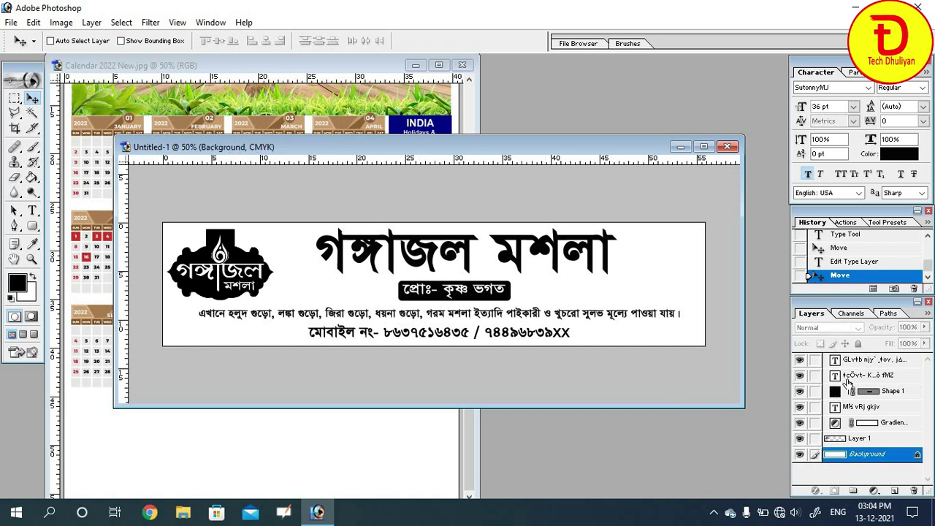
left_click(860, 362)
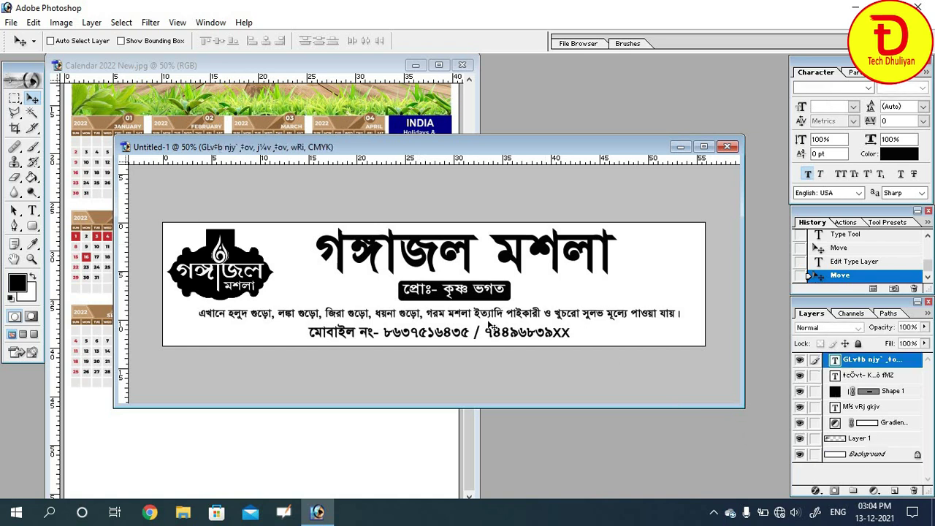
left_click(32, 226)
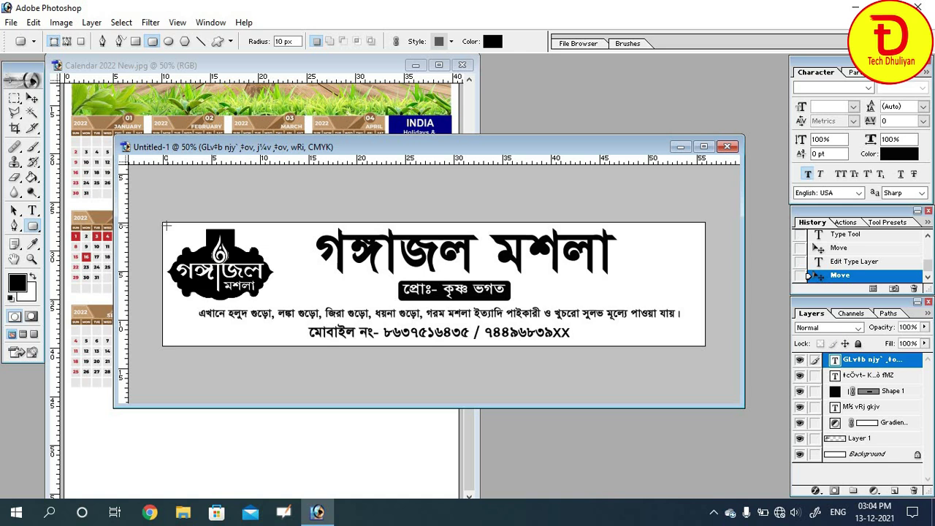
left_click_drag(182, 236, 700, 341)
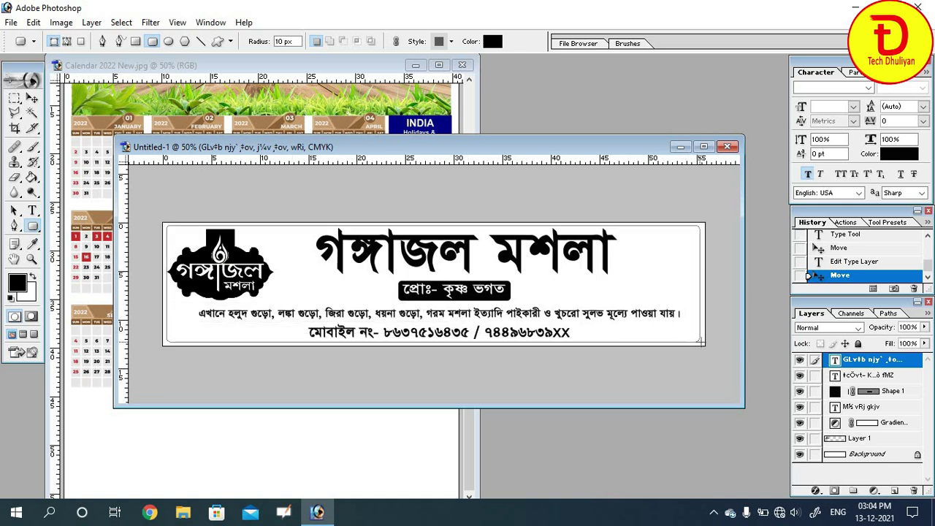
left_click_drag(700, 342, 701, 343)
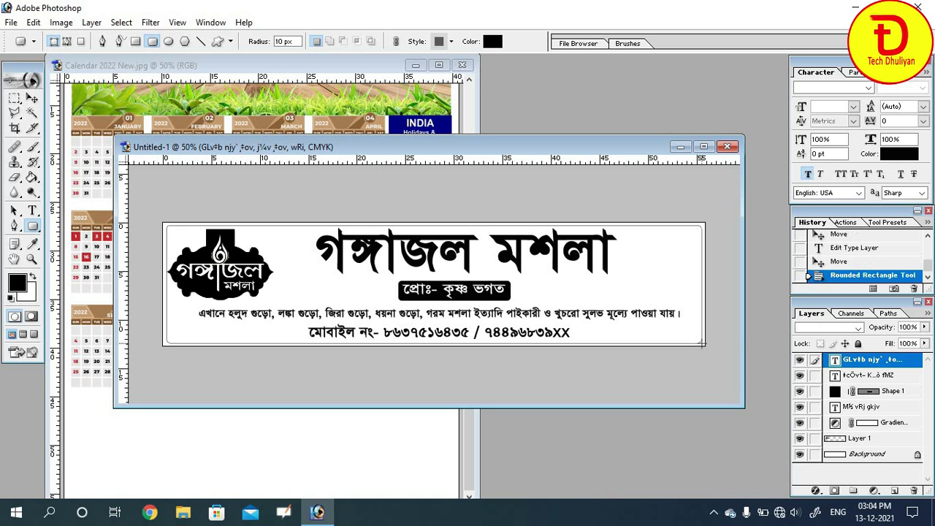
left_click(924, 343)
left_click_drag(921, 358, 802, 359)
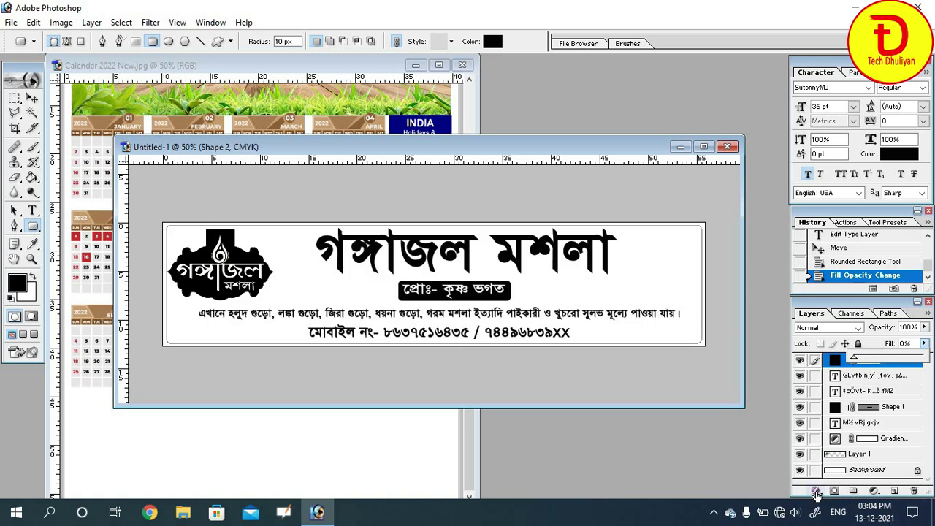
Step: Add a 5 px black (000000) Stroke layer style to the rounded rectangle
left_click(815, 490)
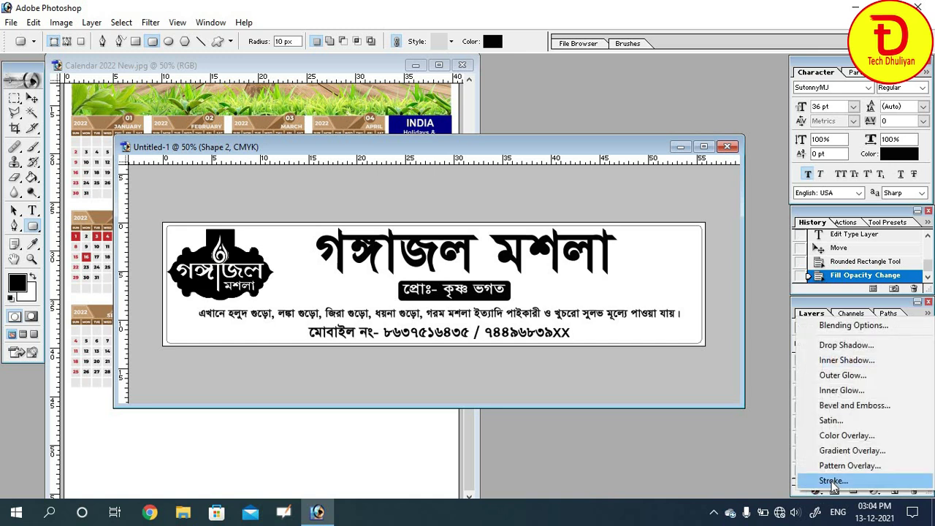
left_click(832, 480)
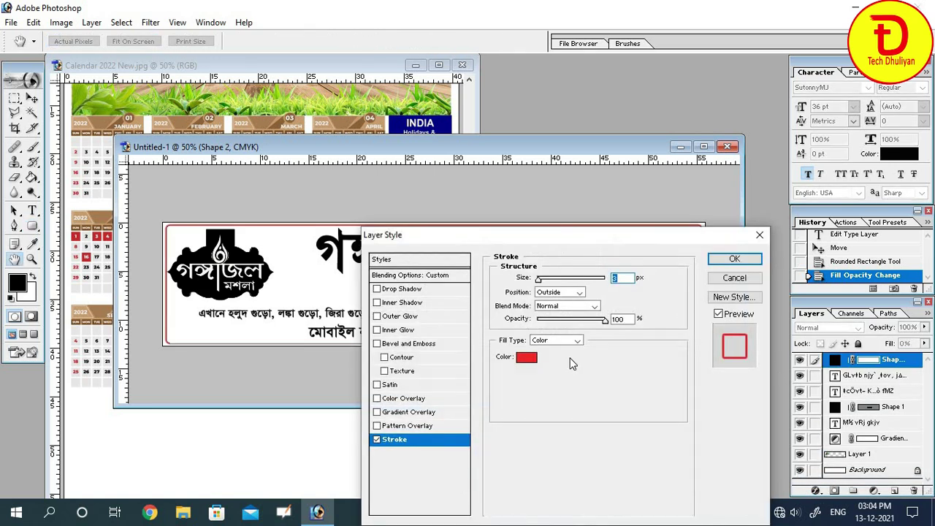
left_click(526, 356)
left_click_drag(705, 340, 723, 338)
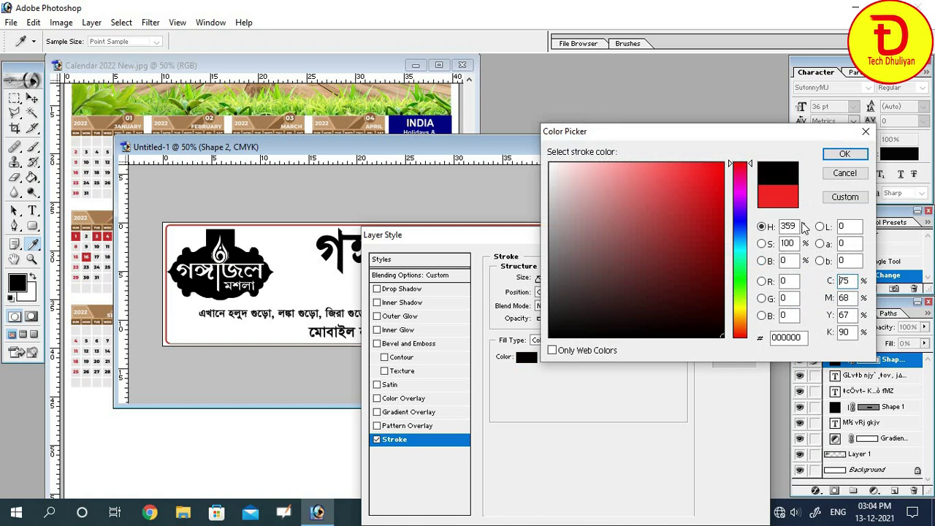
left_click(844, 154)
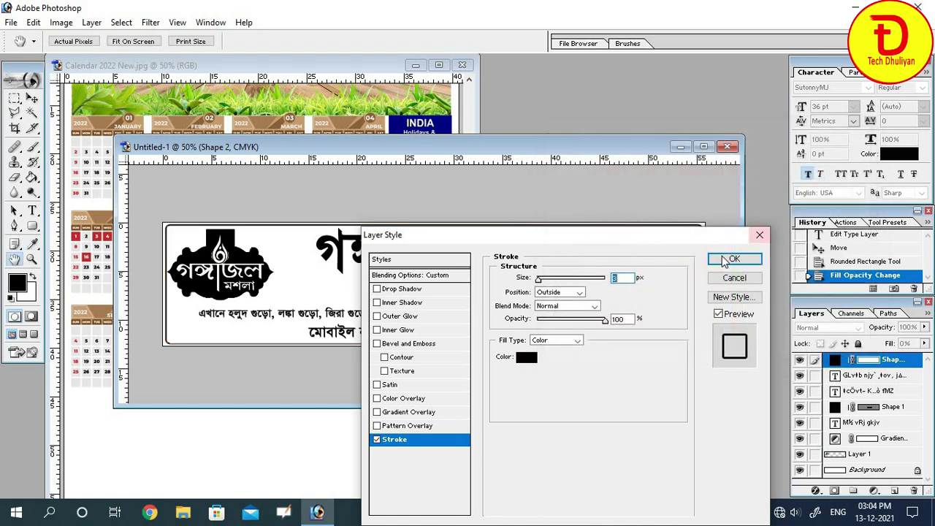
left_click_drag(667, 235, 727, 258)
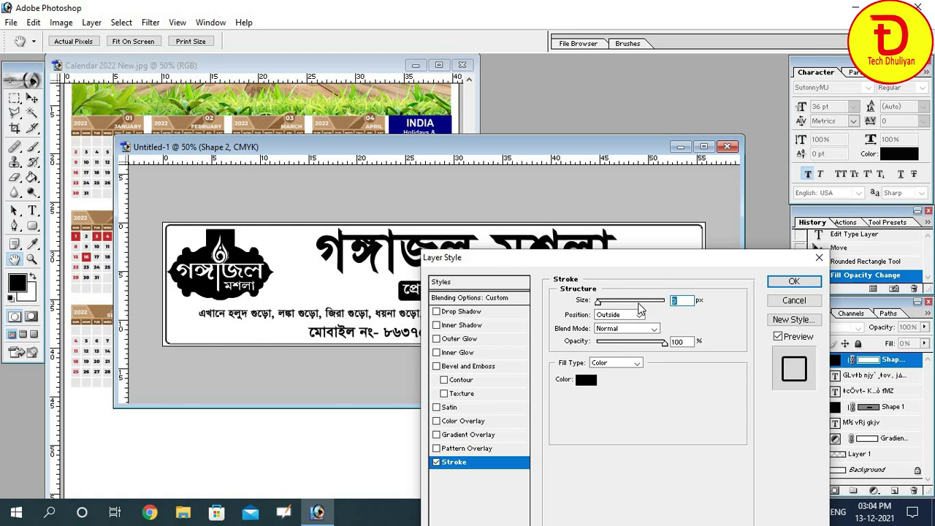
type("5")
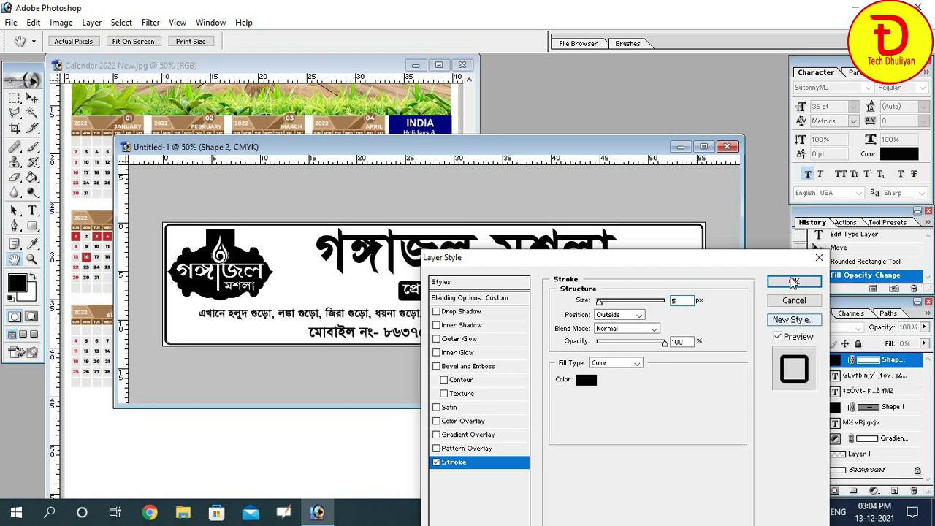
left_click(793, 282)
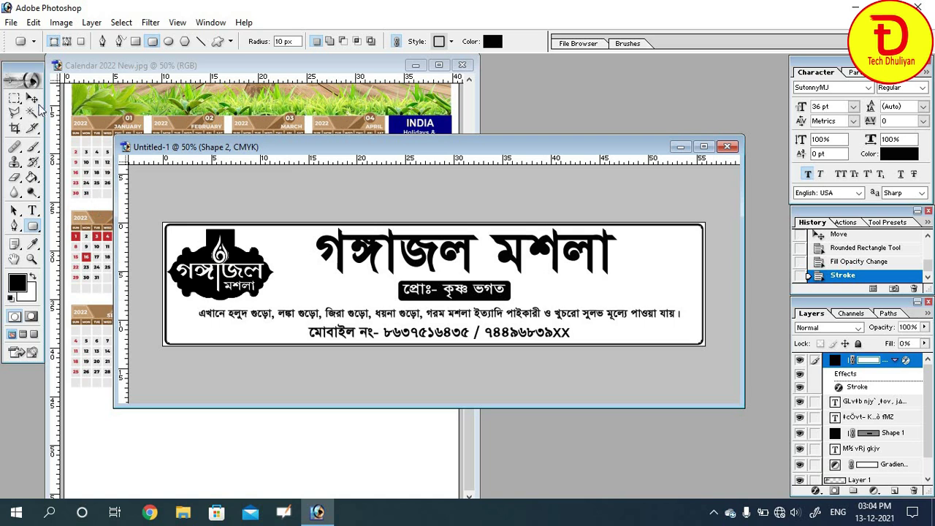
left_click(32, 97)
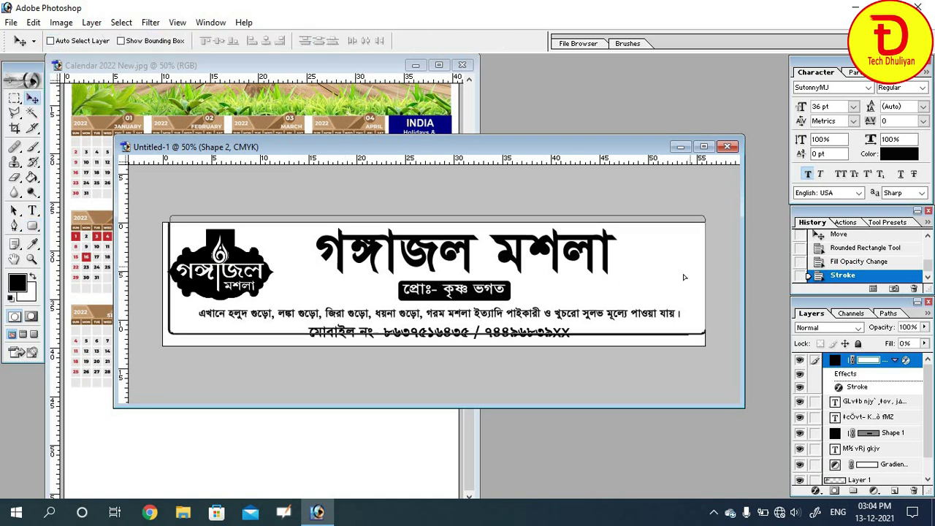
Step: Nudge the bordered banner outline slightly into position
left_click_drag(686, 281, 681, 280)
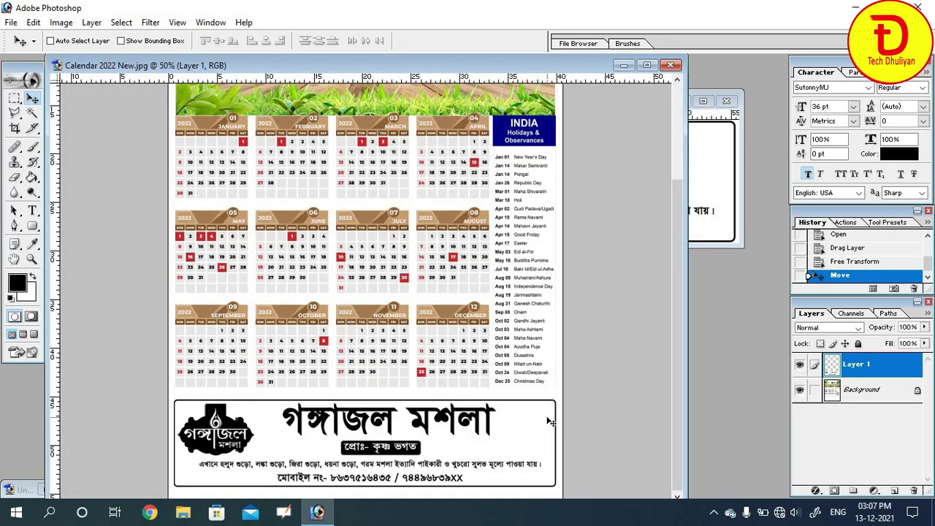